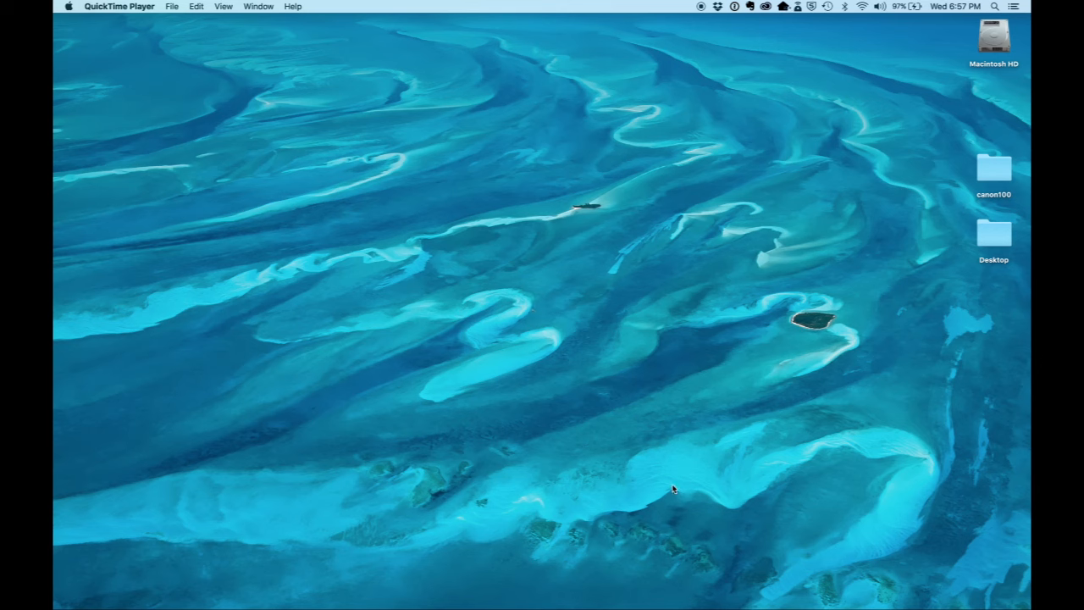
Step: Switch to Finder and launch Adobe Premiere Pro CS6 from its folder in Applications
mouse_move(675, 605)
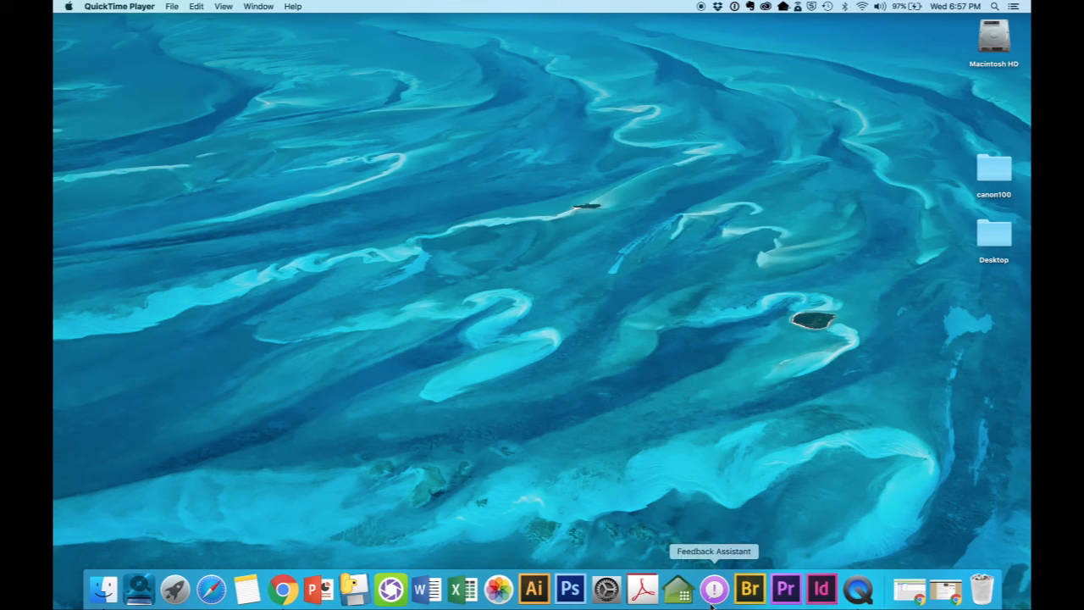
click(229, 10)
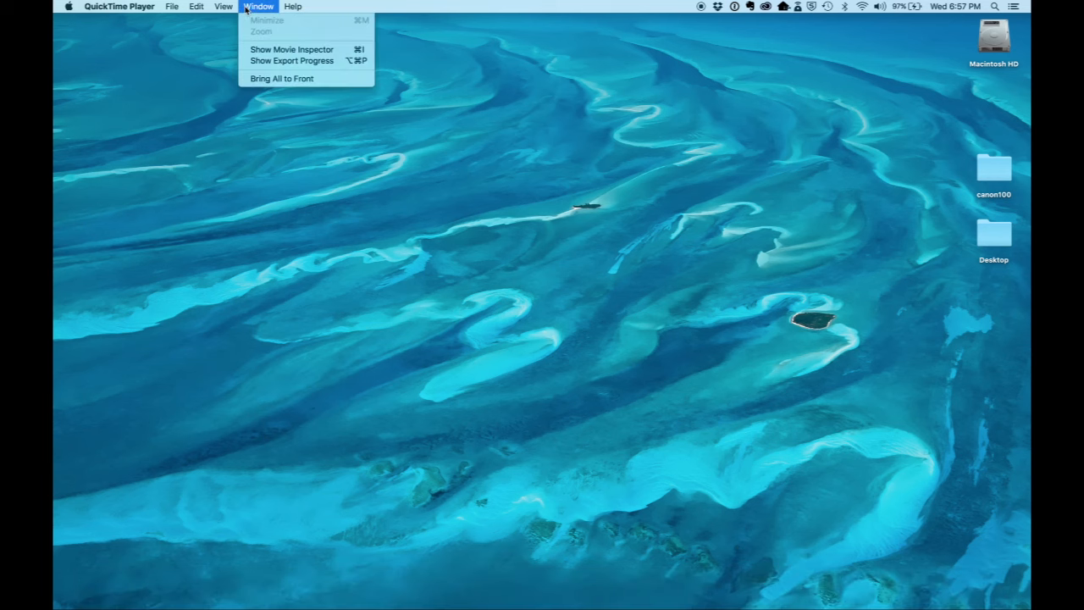
click(227, 8)
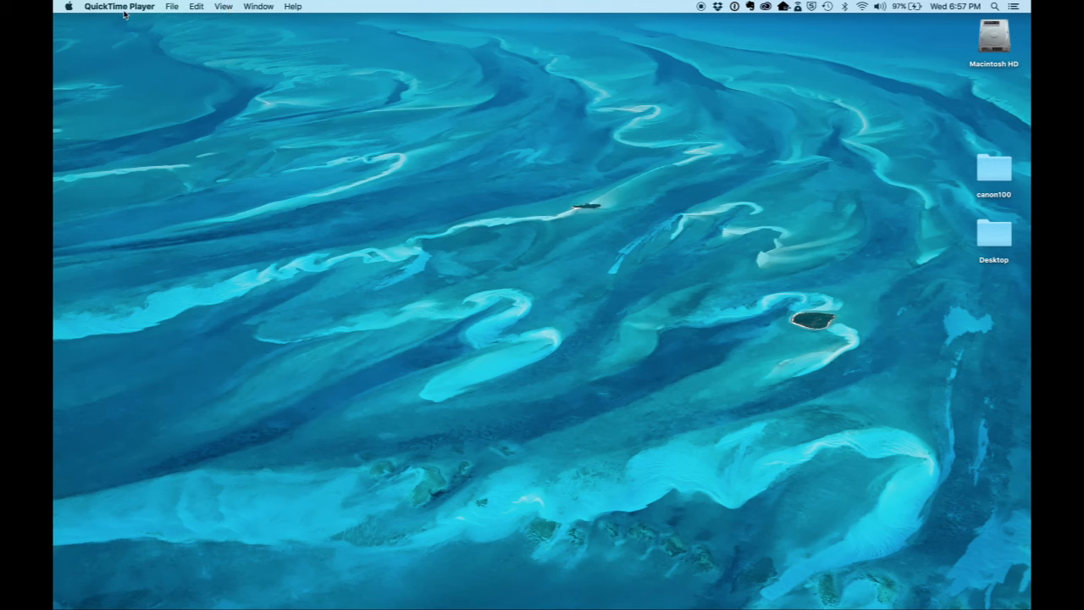
click(204, 55)
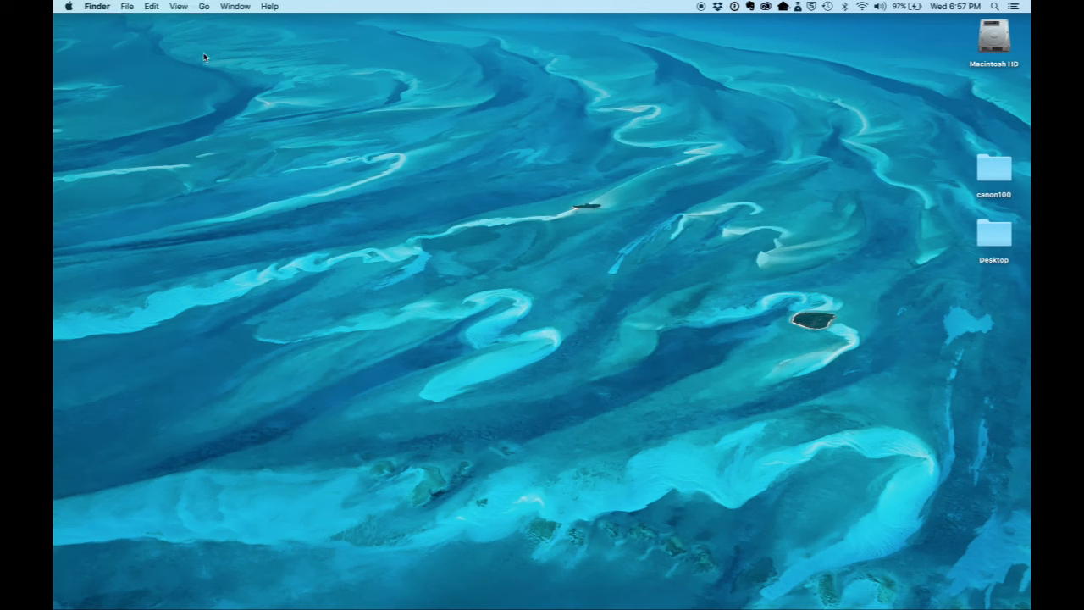
click(205, 7)
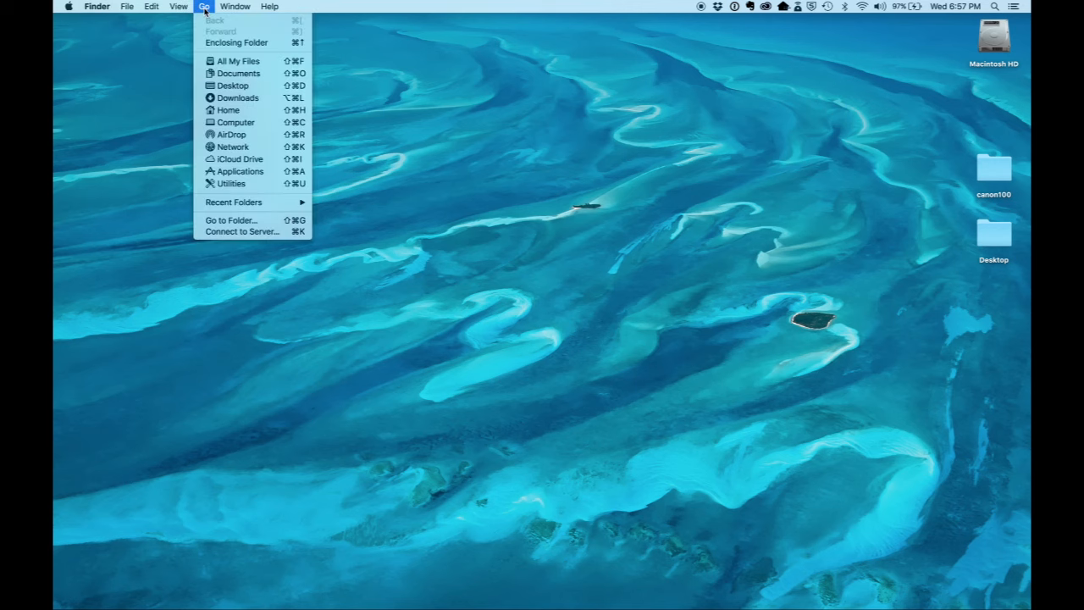
click(226, 172)
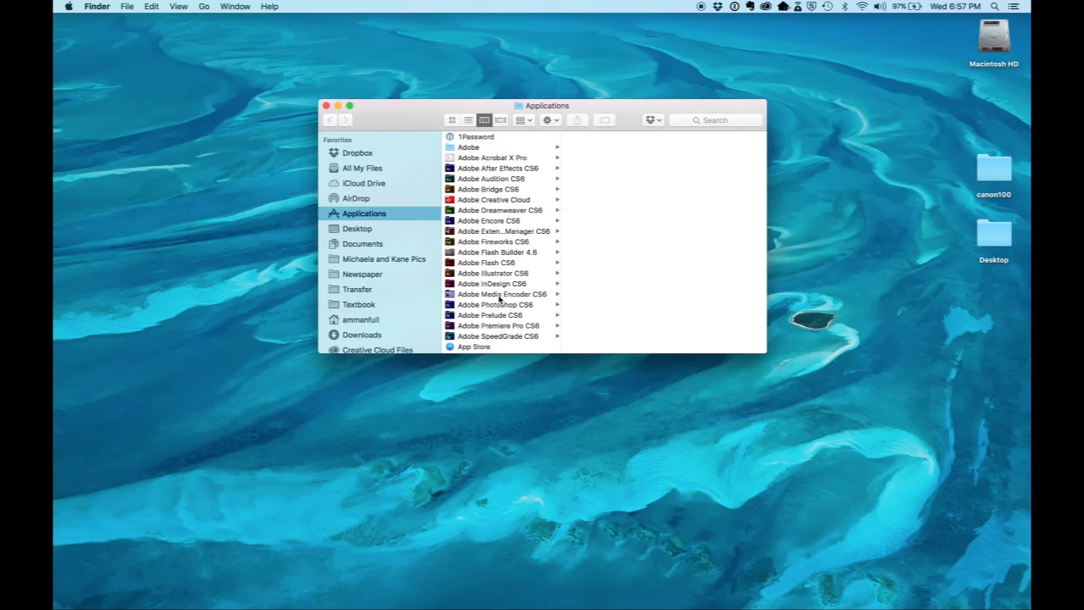
click(500, 327)
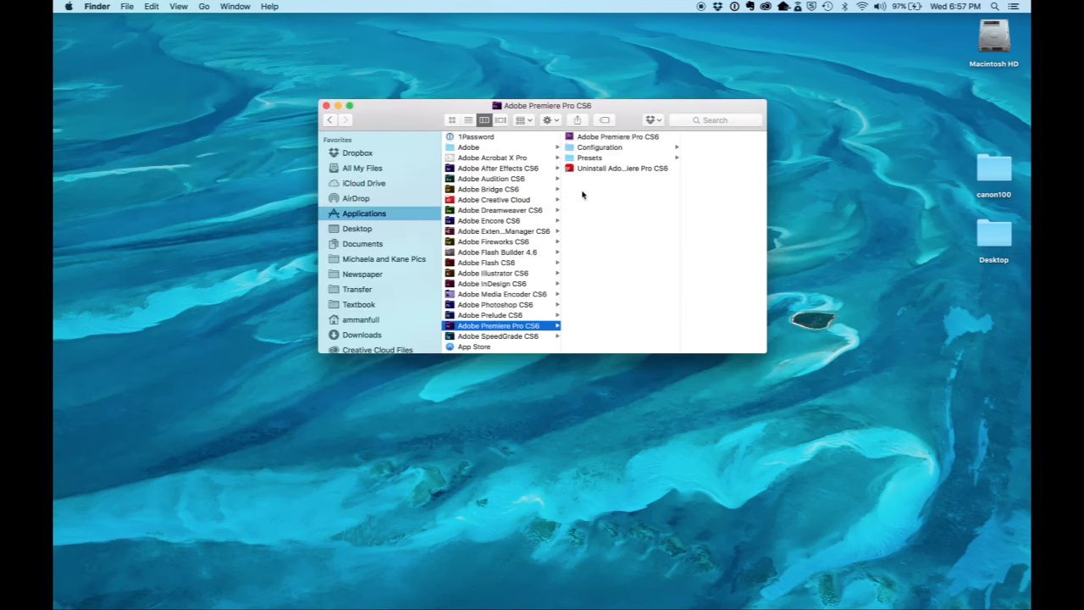
click(595, 137)
double_click(596, 137)
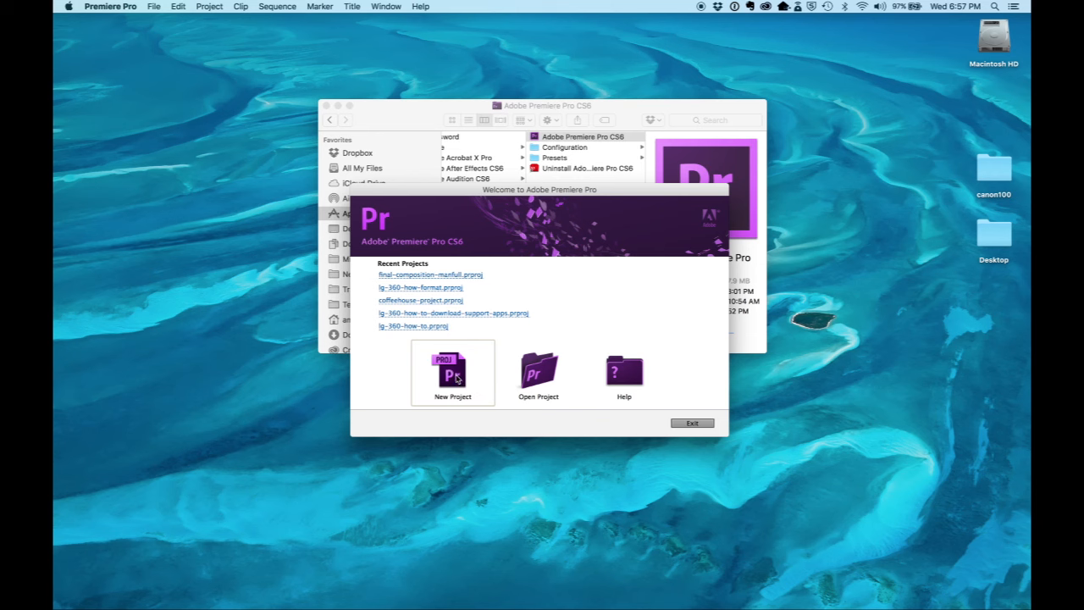
Step: Create a project named final-composition- plus the creator's surname, with an AVCHD 720p25 sequence named Sequence 01
click(457, 377)
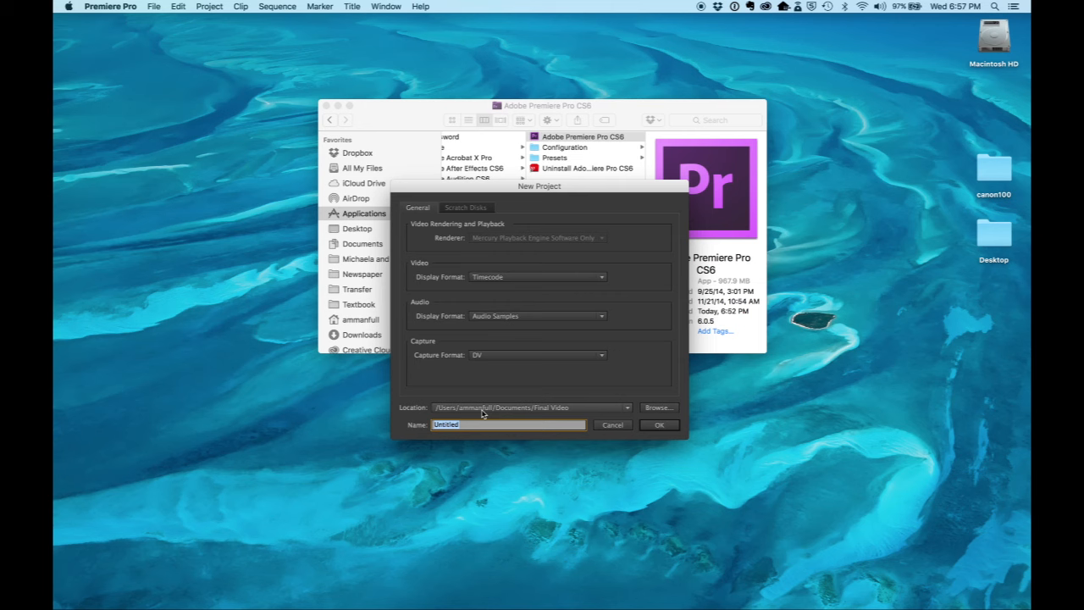
text(final-composition-manfull)
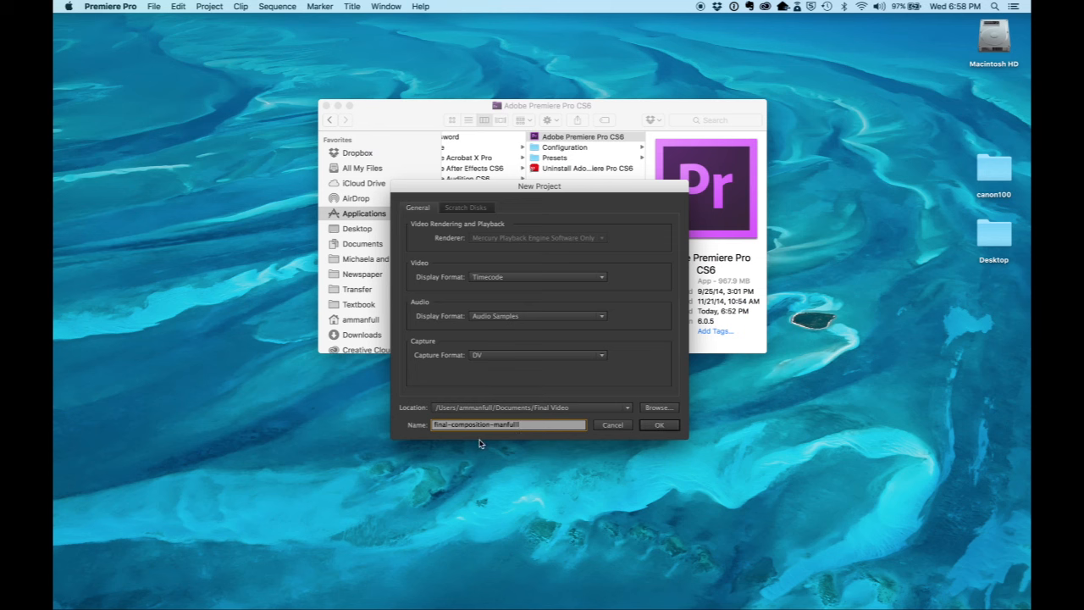
click(660, 425)
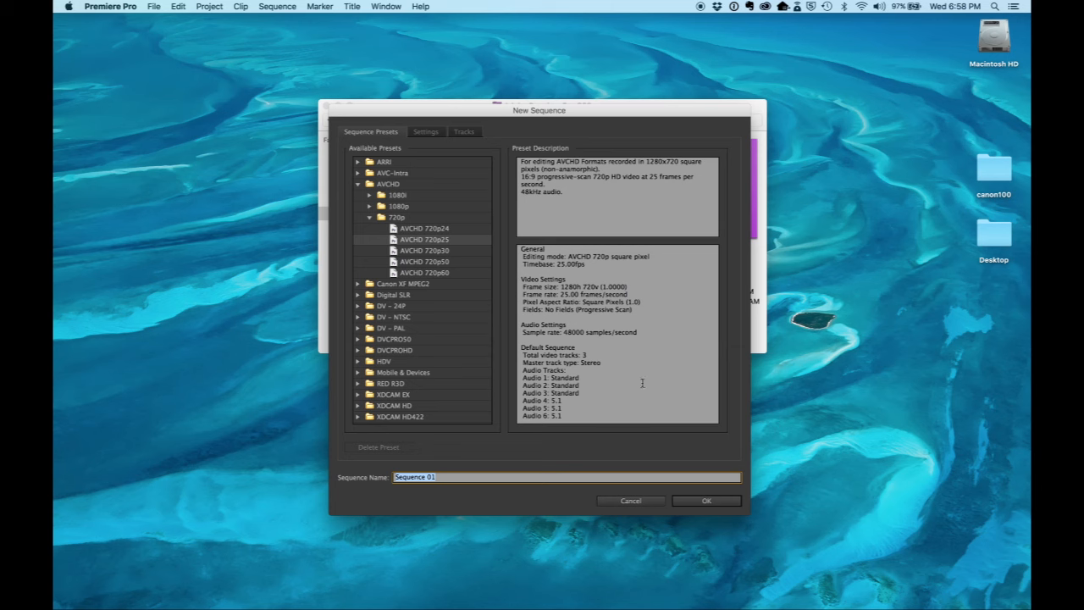
click(707, 502)
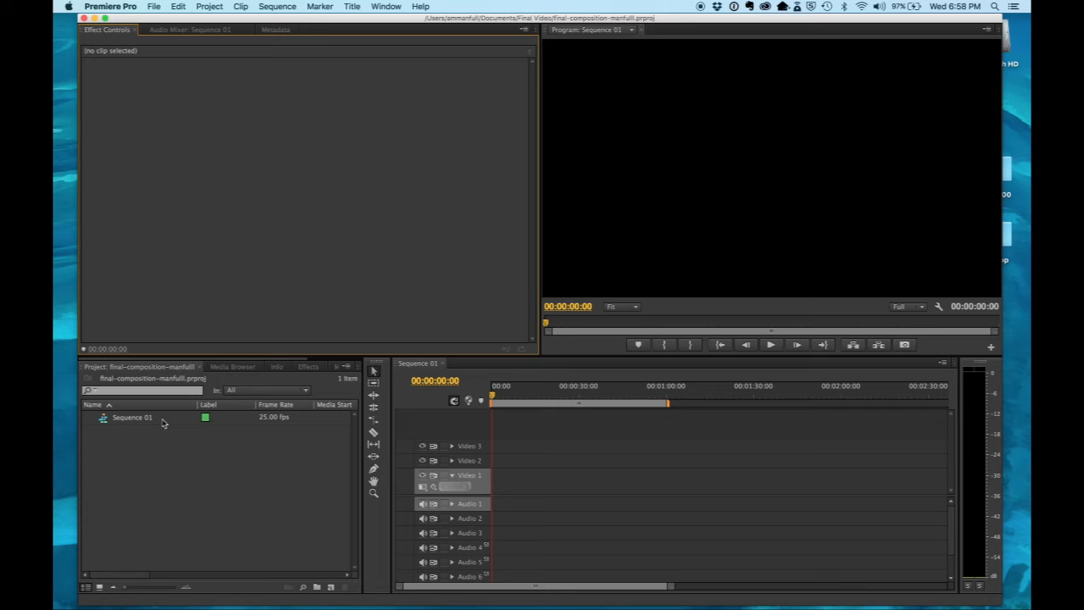
click(309, 367)
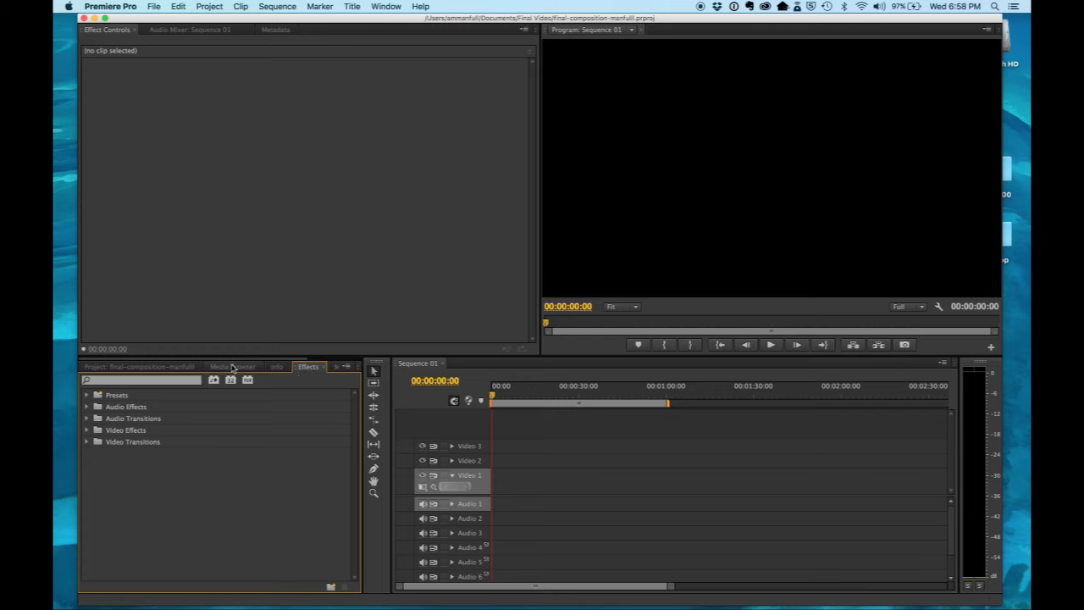
click(232, 368)
click(139, 367)
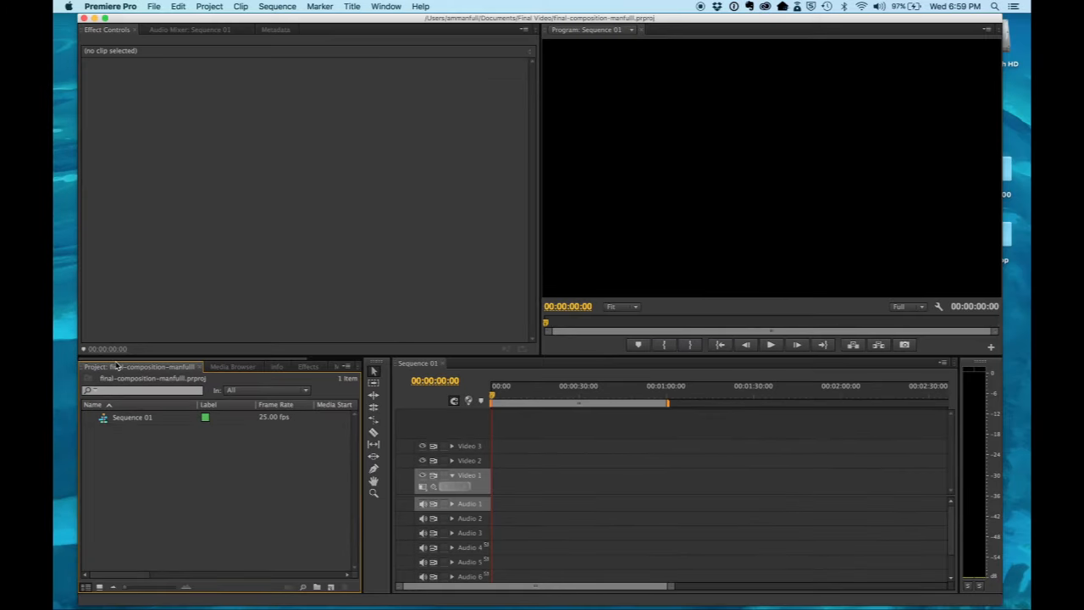
Step: Switch to Finder and open the composition clips folder inside the personal name folder in Documents
key(super+Tab)
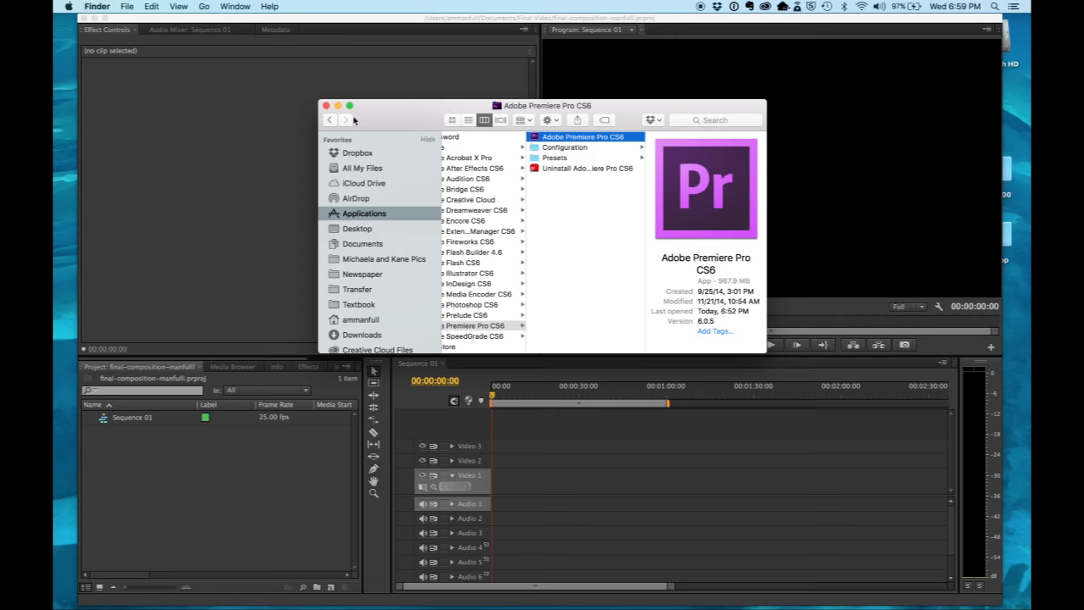
click(352, 244)
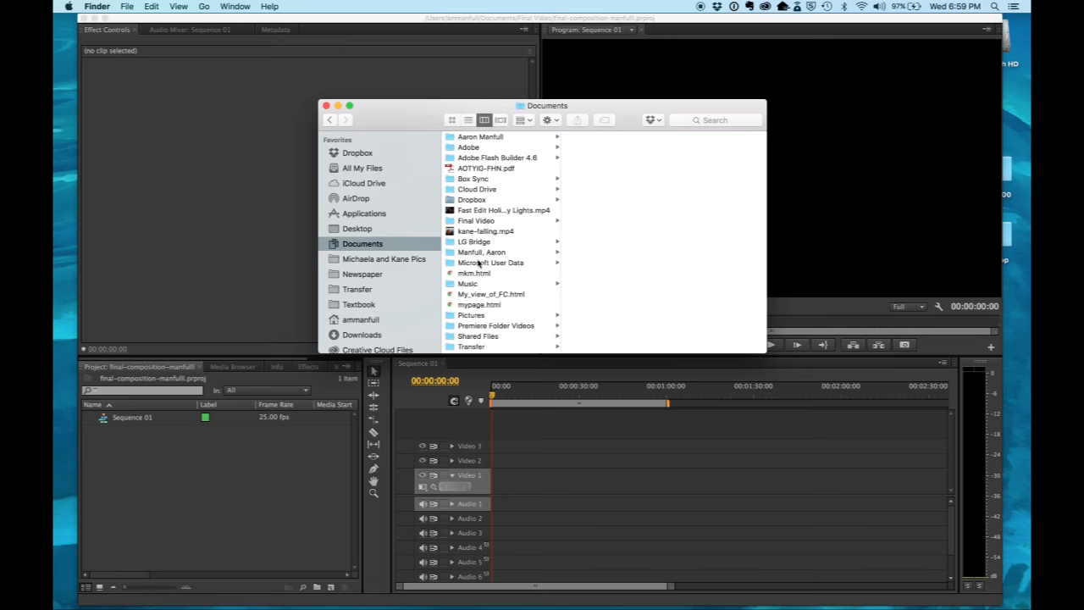
click(480, 252)
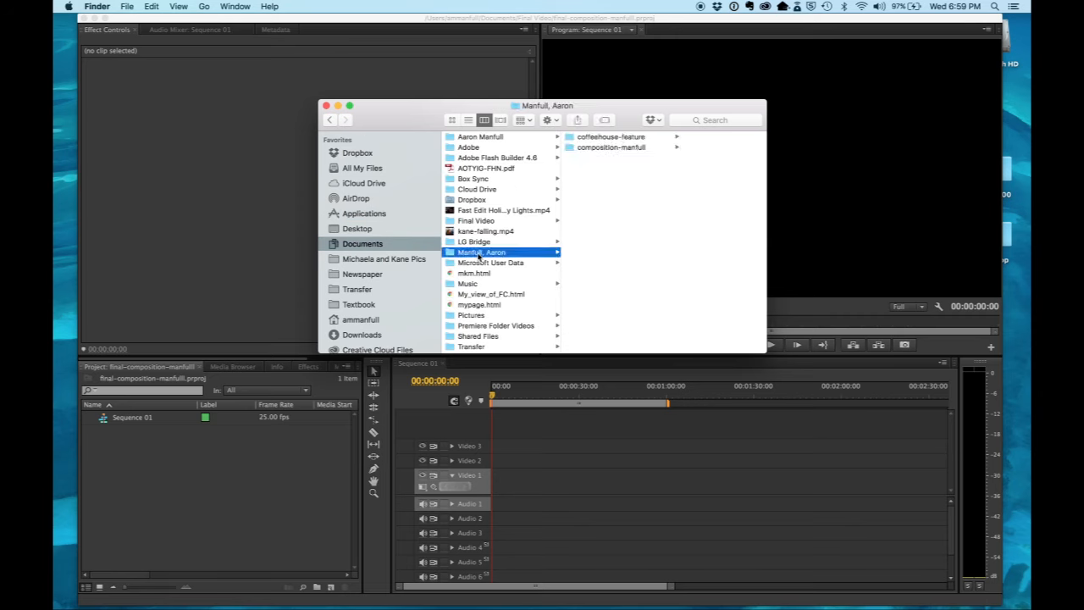
click(588, 149)
Step: Import all the MOV clips from IMG_7092.MOV to IMG_7346.MOV into the Premiere Pro project
drag(624, 112, 837, 60)
click(950, 87)
drag(950, 86, 922, 235)
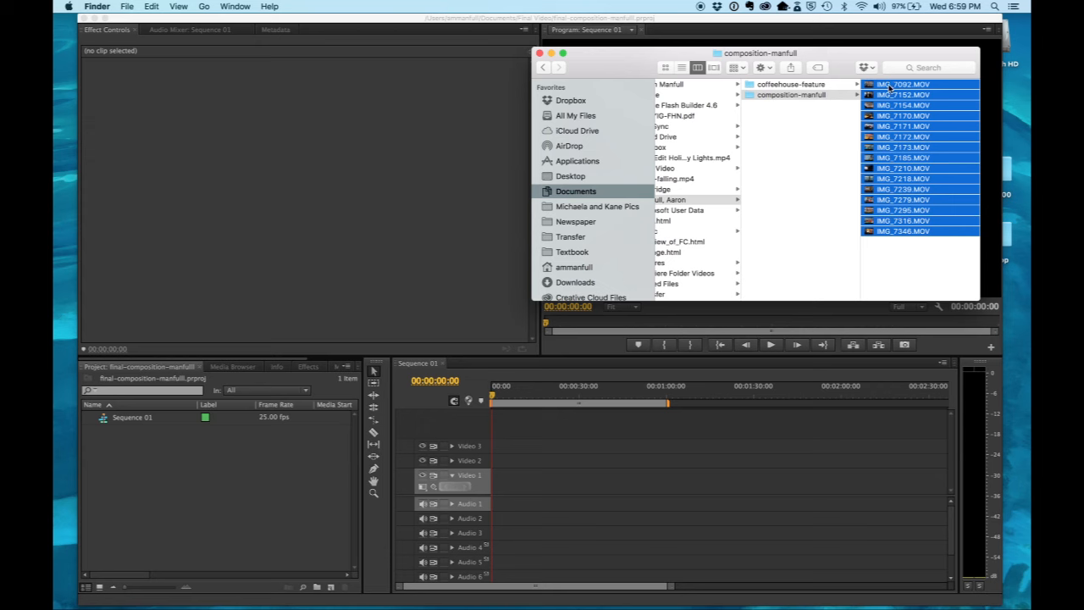
drag(889, 87, 183, 456)
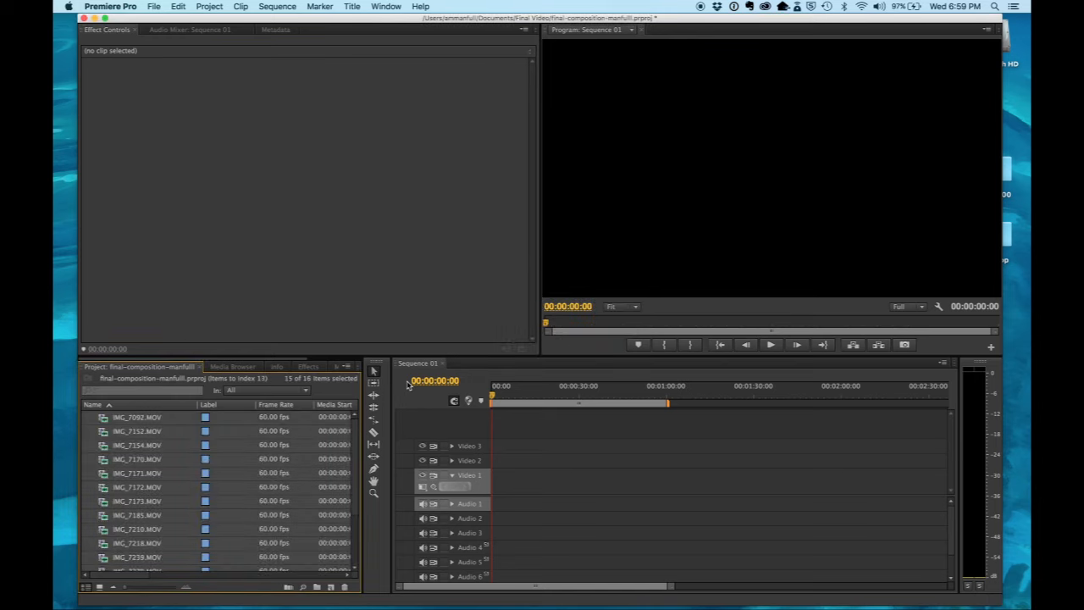
Step: Show the project's clips as thumbnails and look through the imported footage
click(100, 587)
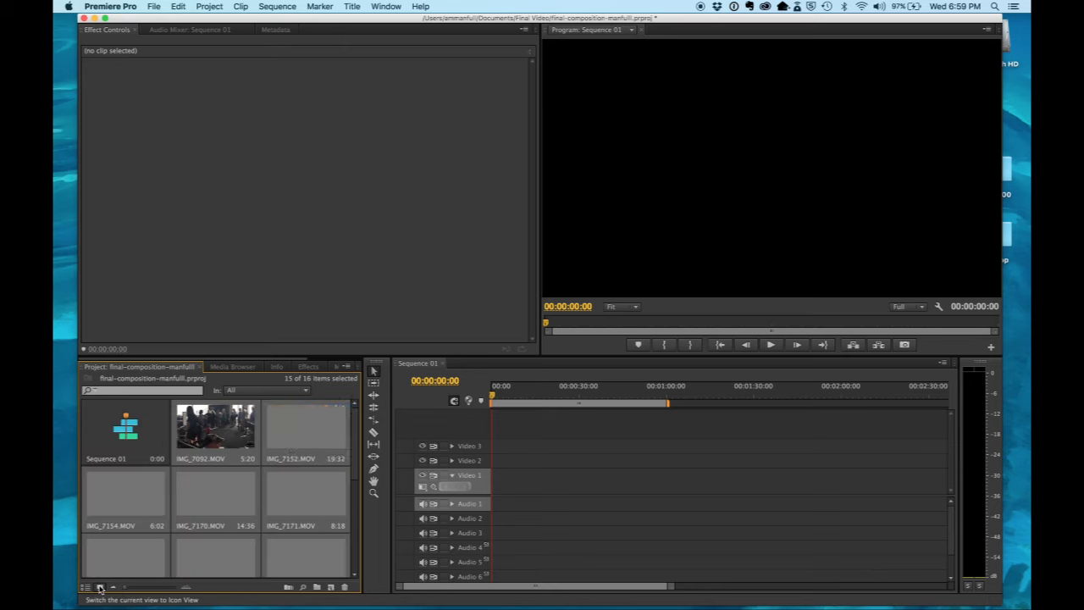
scroll(135, 520, down, 1)
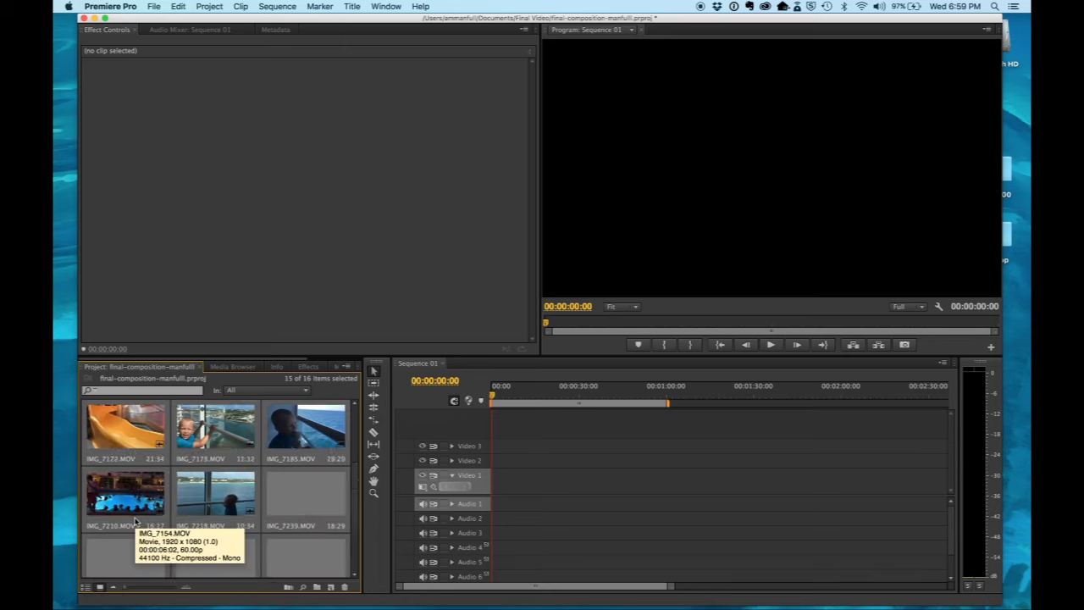
scroll(135, 520, up, 1)
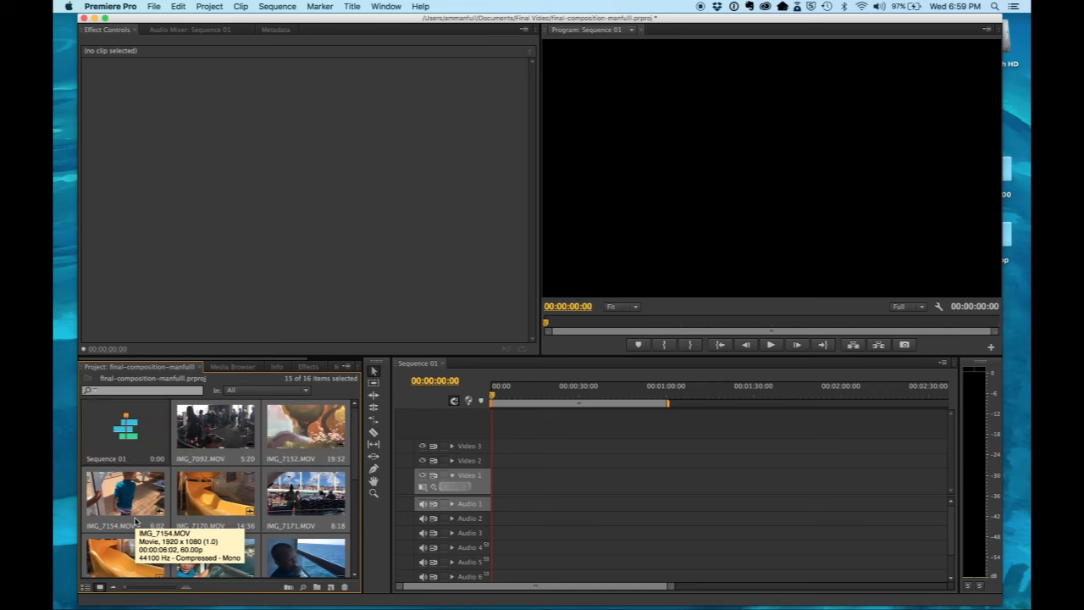
scroll(135, 520, down, 3)
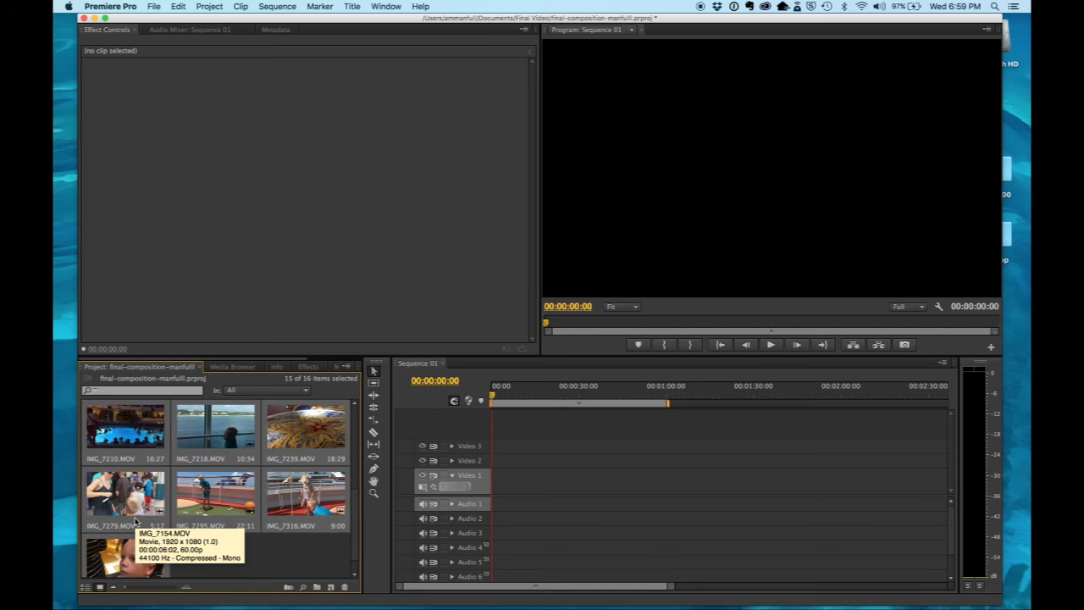
scroll(135, 520, up, 3)
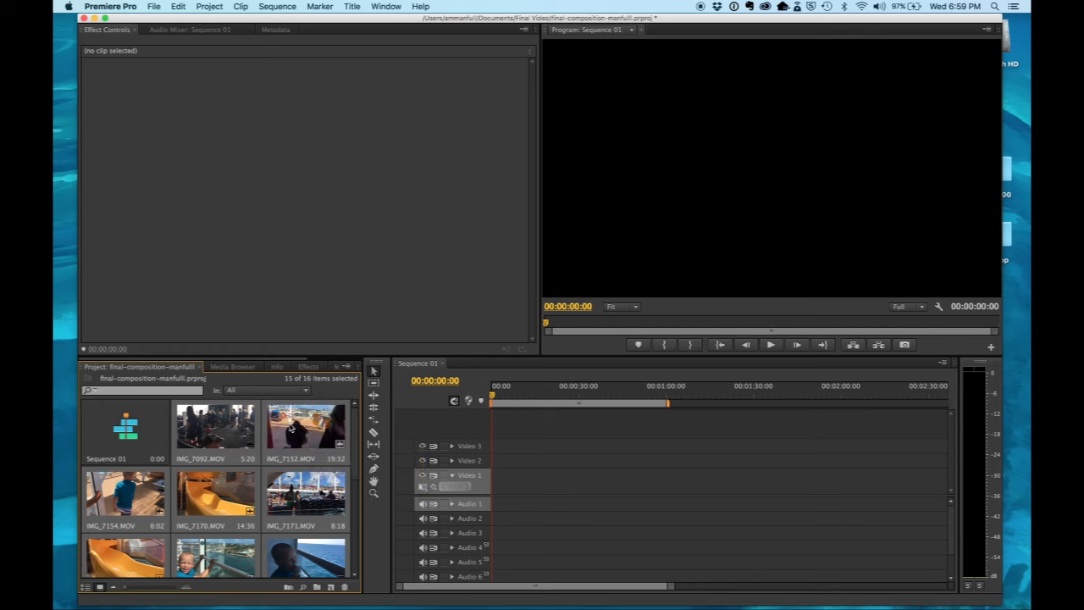
Step: Open IMG_7170.MOV in the source monitor and preview it from its beginning
double_click(226, 496)
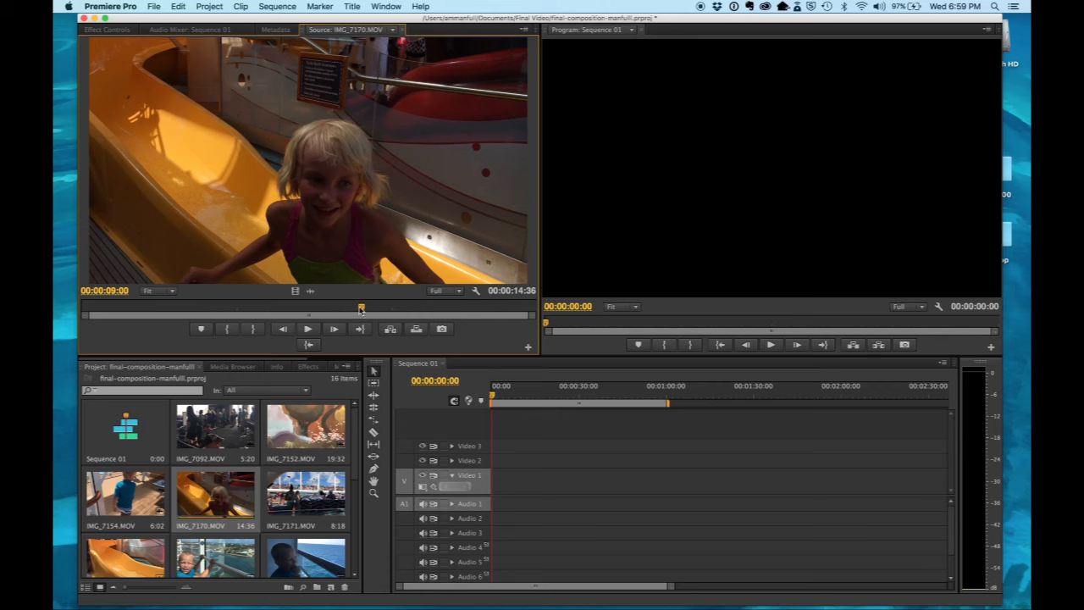
drag(362, 307, 80, 312)
key(space)
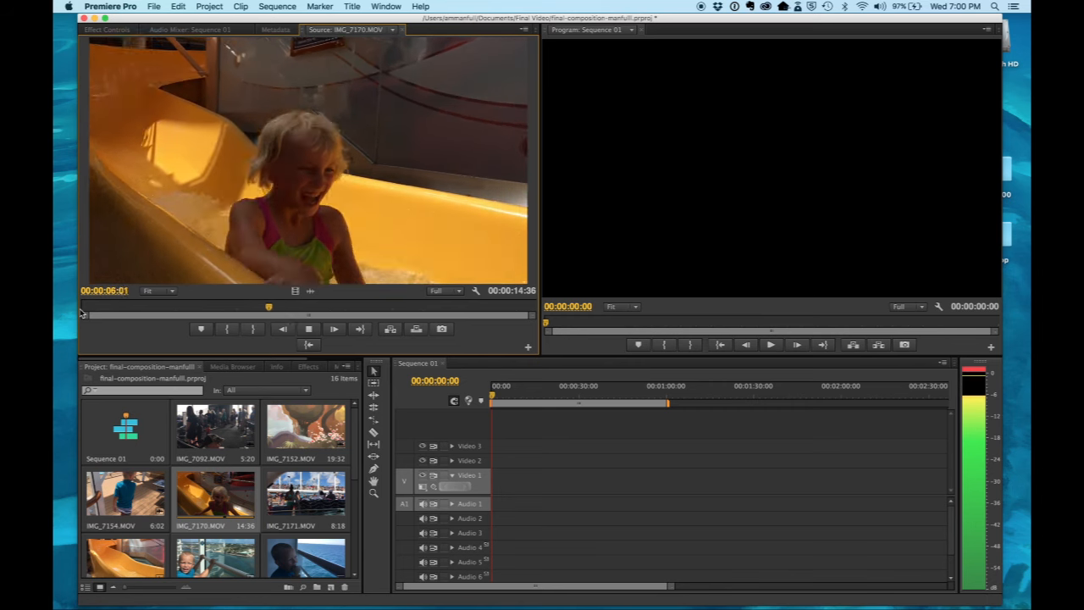
key(space)
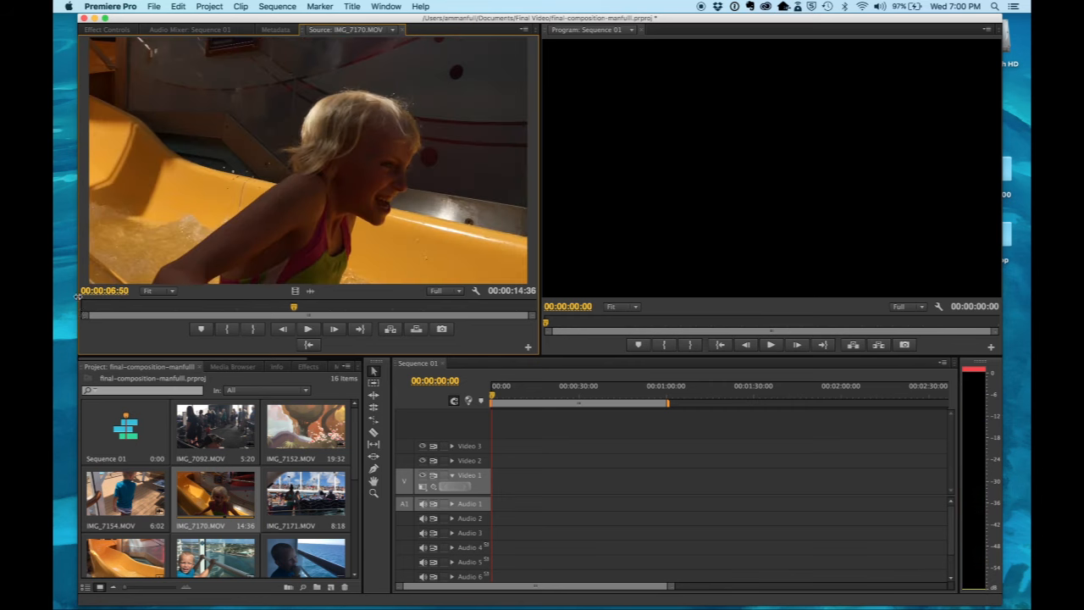
Step: Mark the In point of IMG_7170.MOV at 00:00:03:19 and its Out point at 00:00:06:13
drag(293, 308, 245, 310)
drag(243, 309, 184, 307)
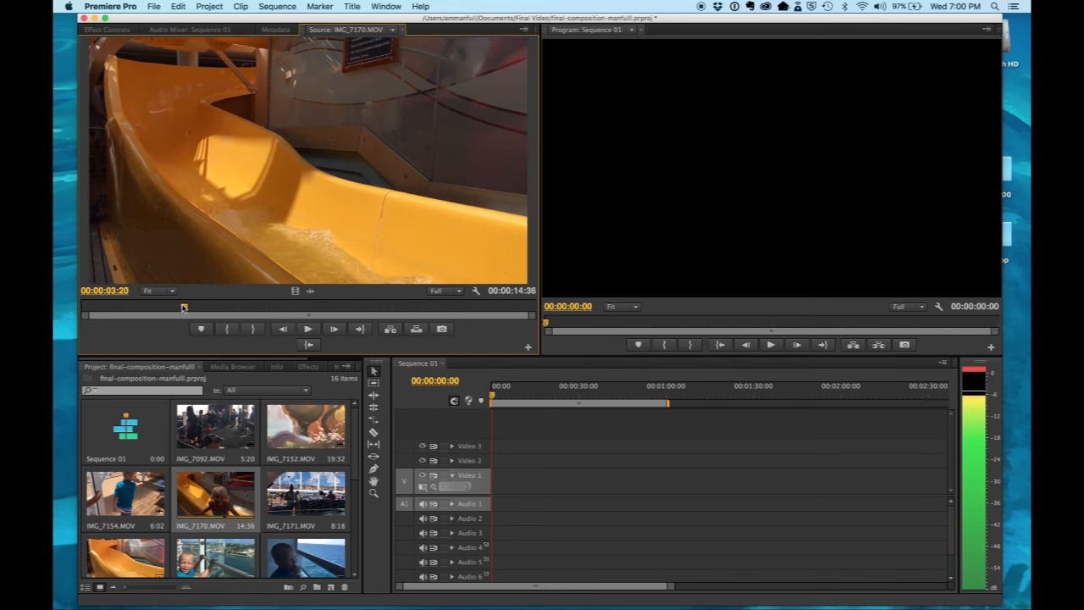
click(226, 329)
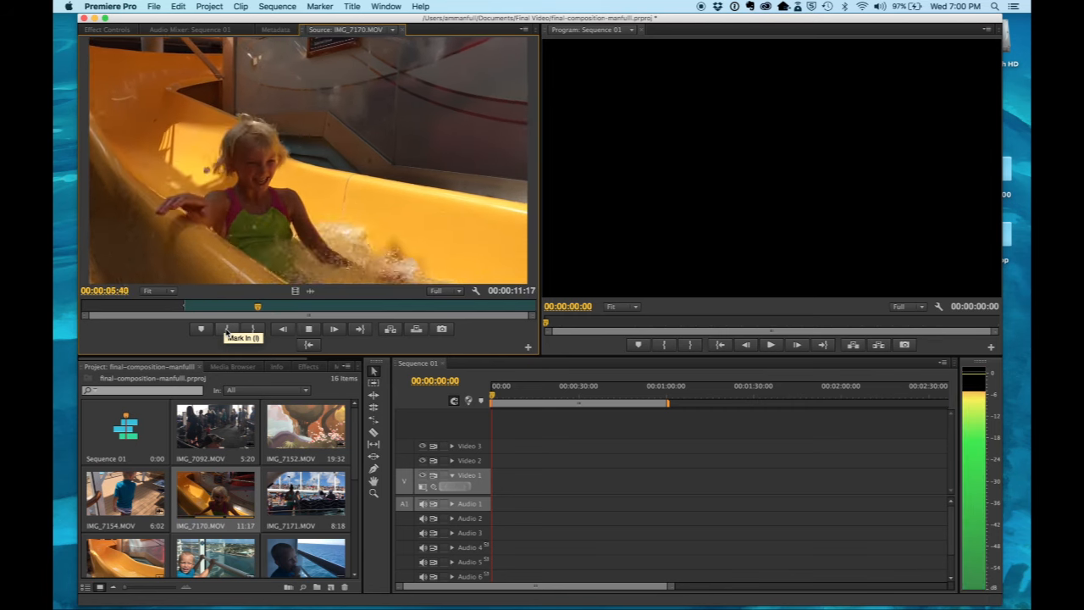
key(space)
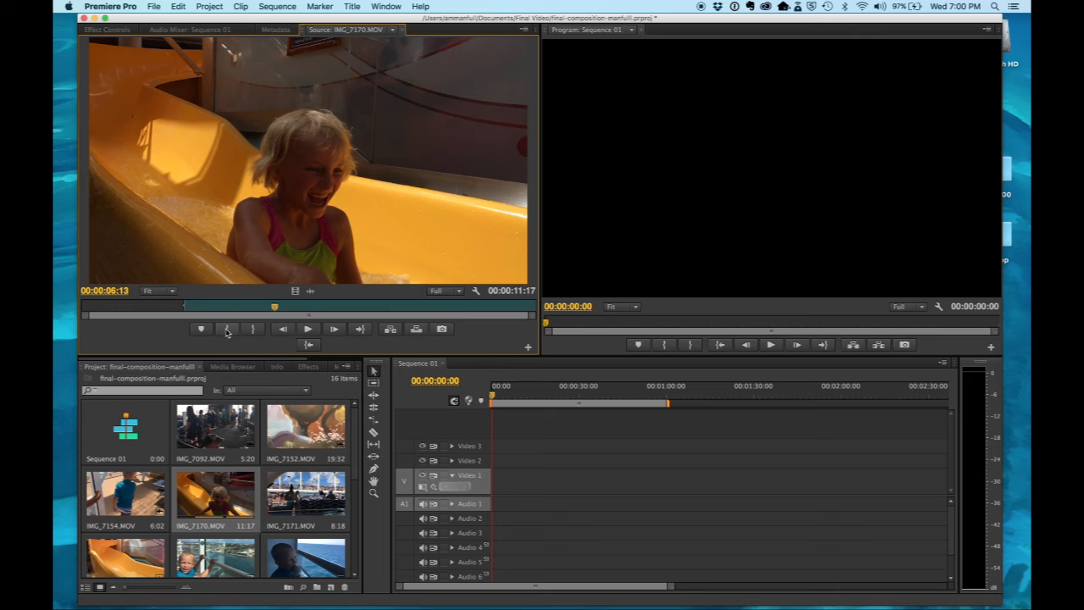
click(255, 329)
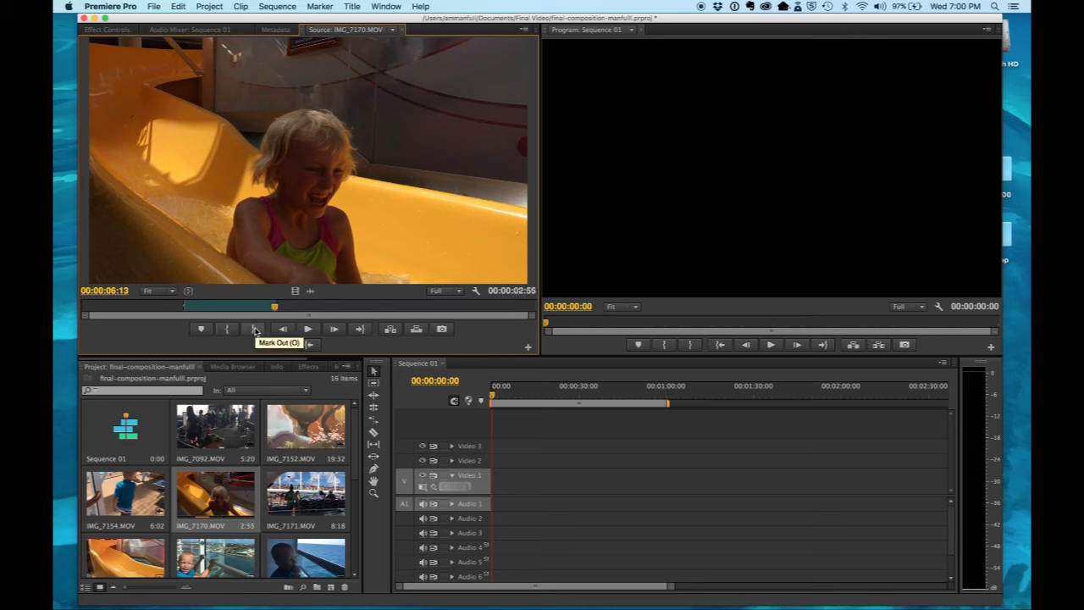
Step: Place the marked portion of IMG_7170.MOV at the start of Video 1, changing the sequence settings to match the clip
drag(332, 283, 497, 484)
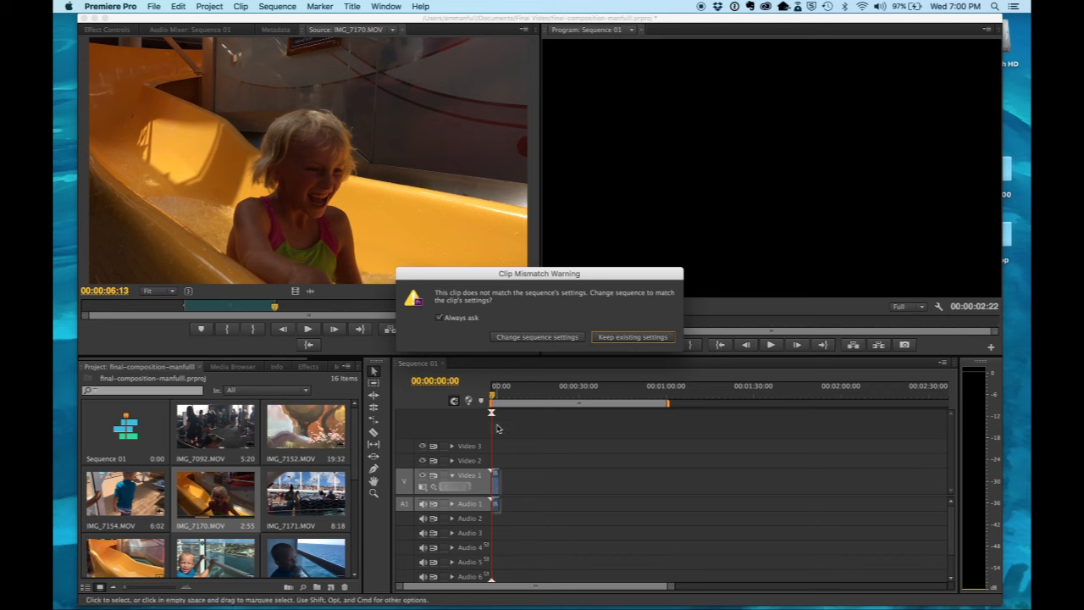
click(537, 337)
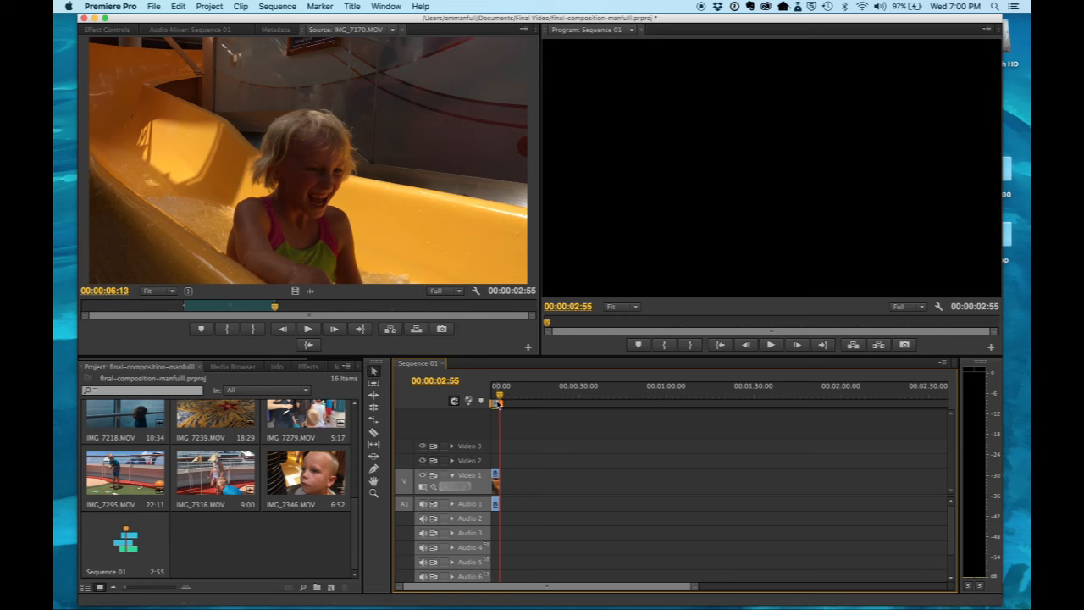
Step: Zoom in on the timeline until the IMG_7170.MOV clip spans more than half of its width
drag(500, 396, 570, 396)
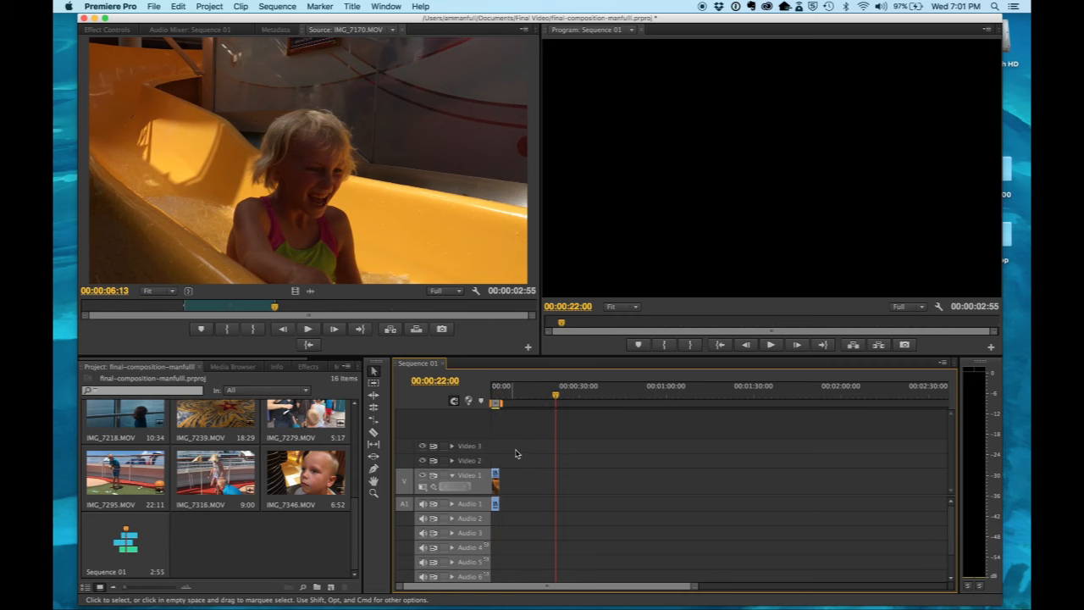
drag(513, 458, 496, 509)
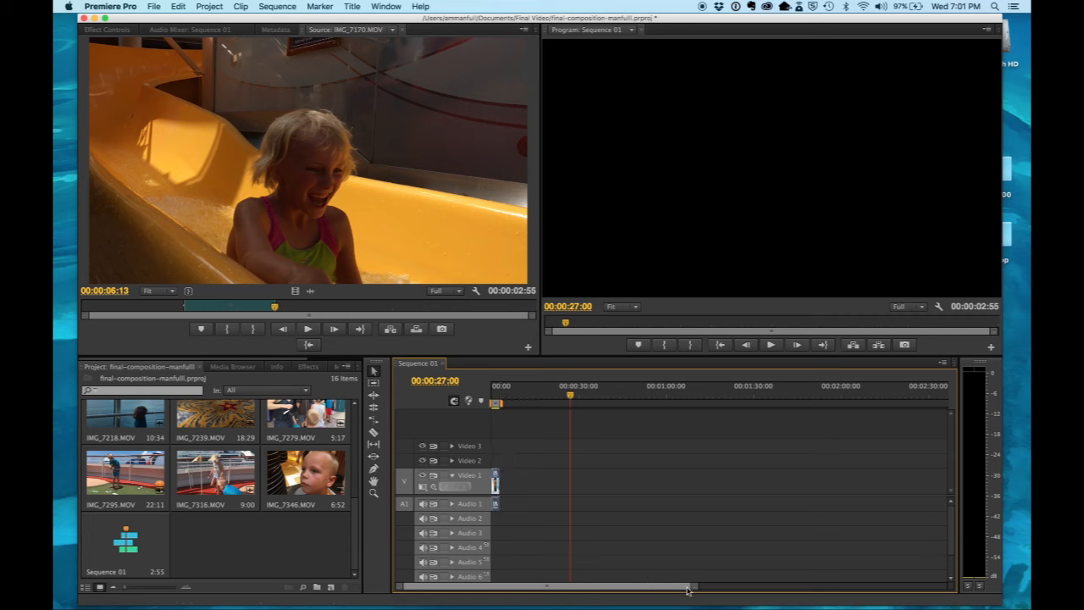
drag(698, 590, 590, 590)
scroll(564, 539, up, 10)
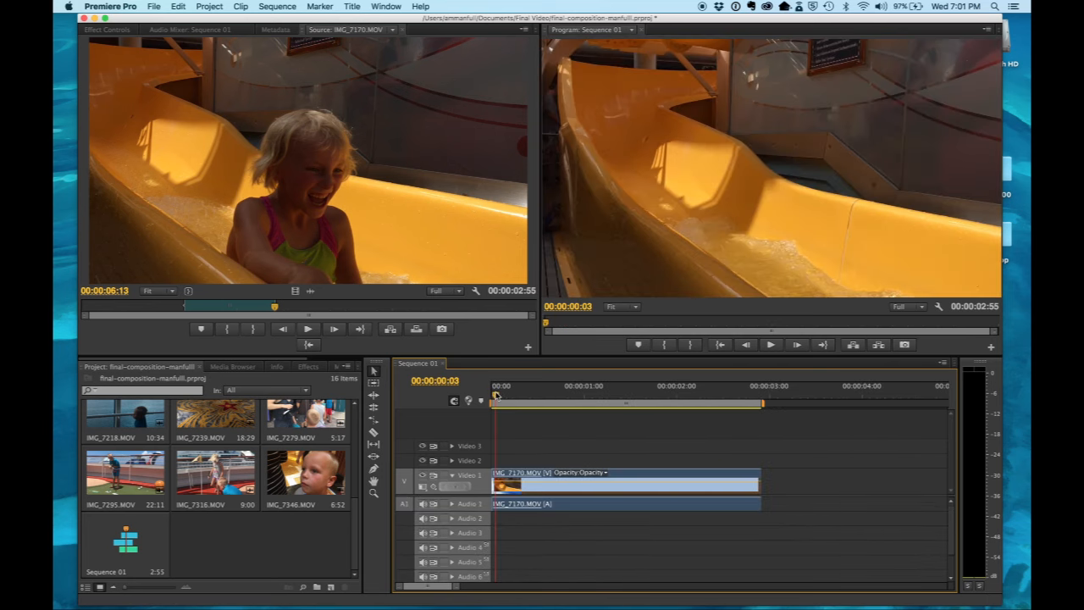
Step: Shift the IMG_7170.MOV clip slightly later on Video 1, opening a gap of about 14 frames at the start of the sequence
drag(457, 588, 462, 590)
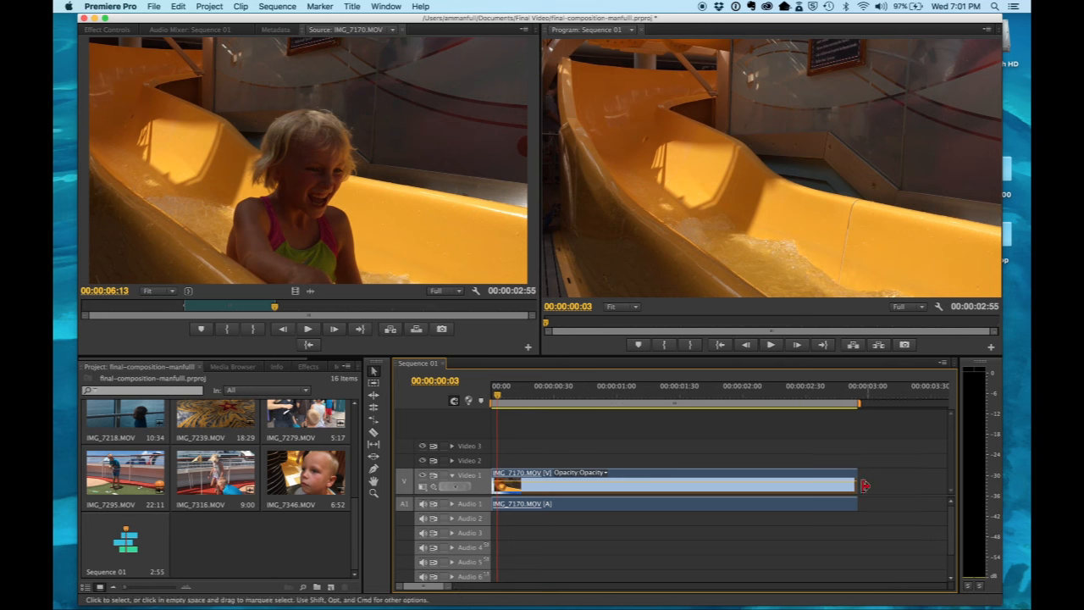
click(556, 473)
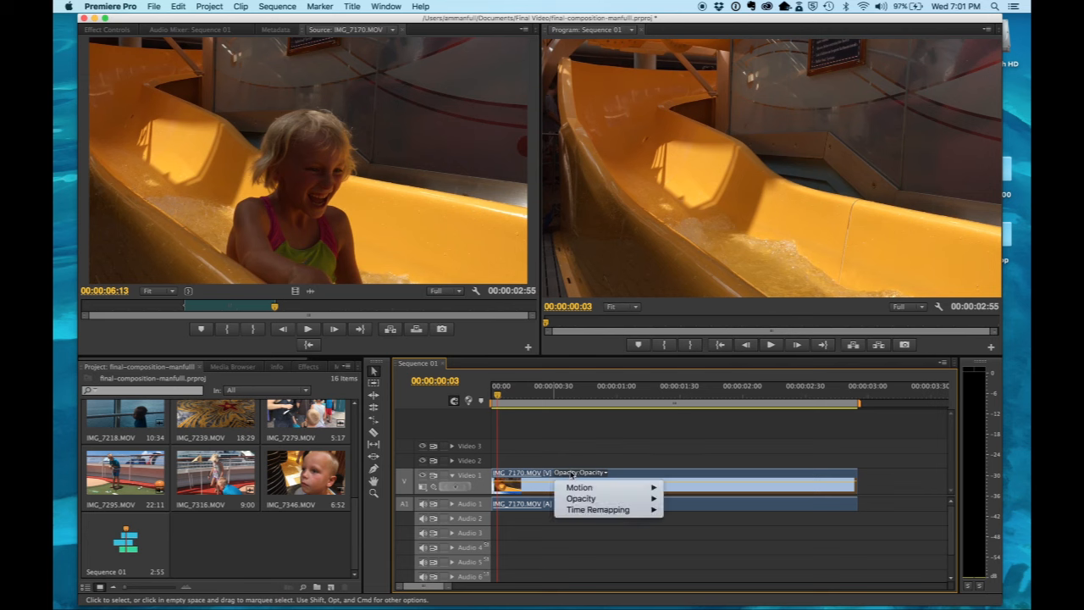
click(624, 475)
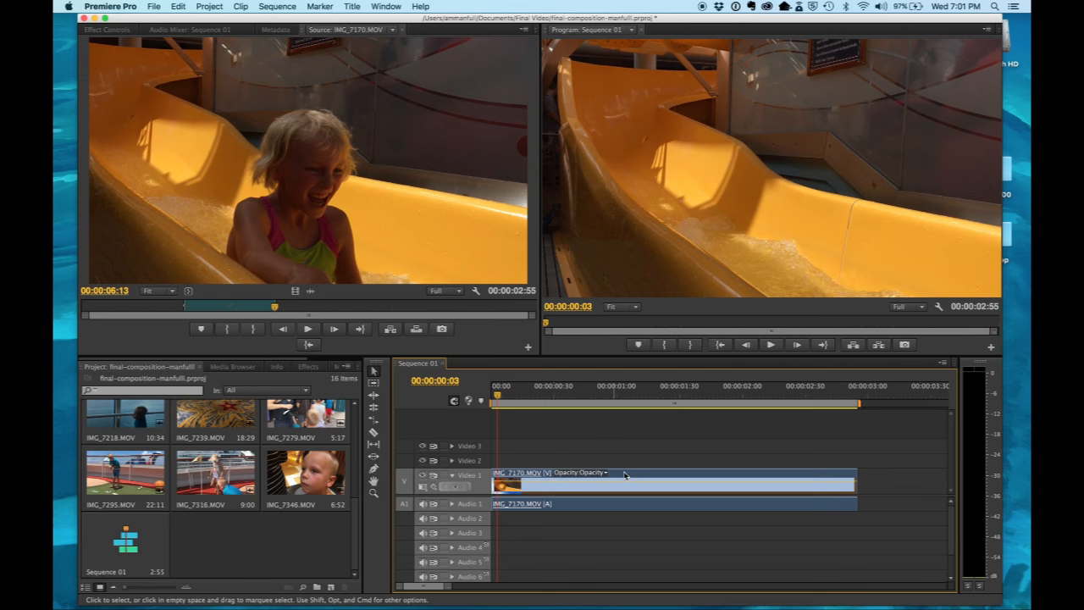
drag(631, 473, 666, 482)
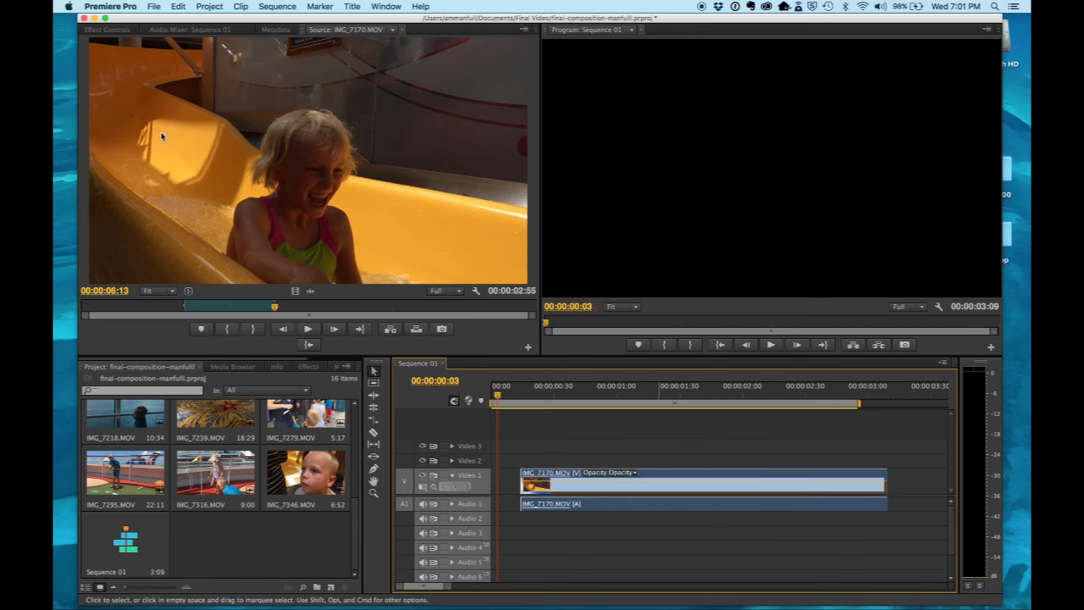
Step: Create a new default still title named Title 01 at 1920 by 1080, 60 fps, with square pixels
click(350, 7)
mouse_move(356, 21)
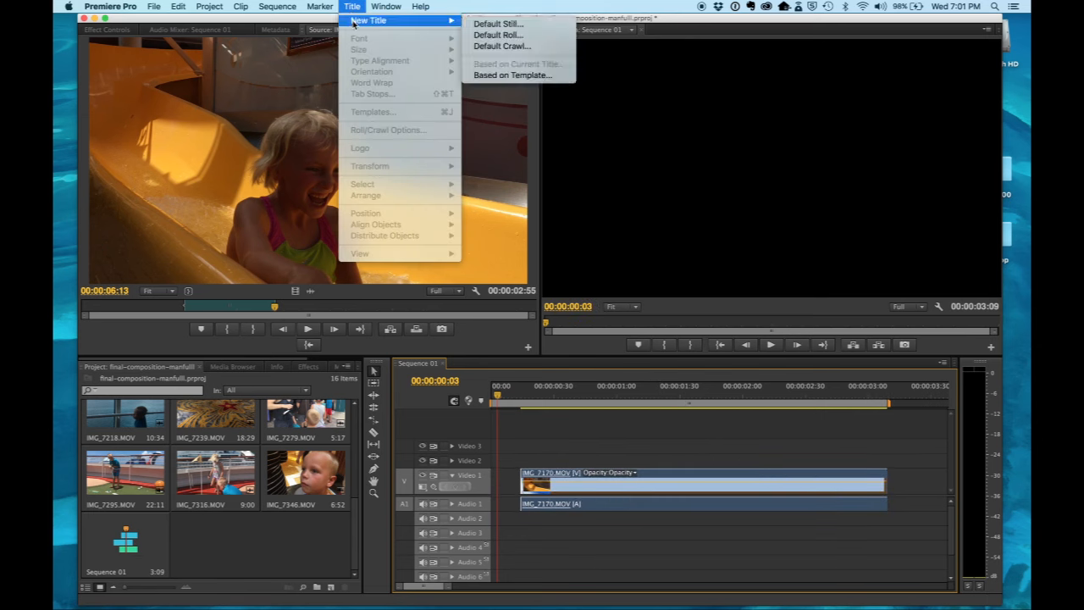
click(481, 25)
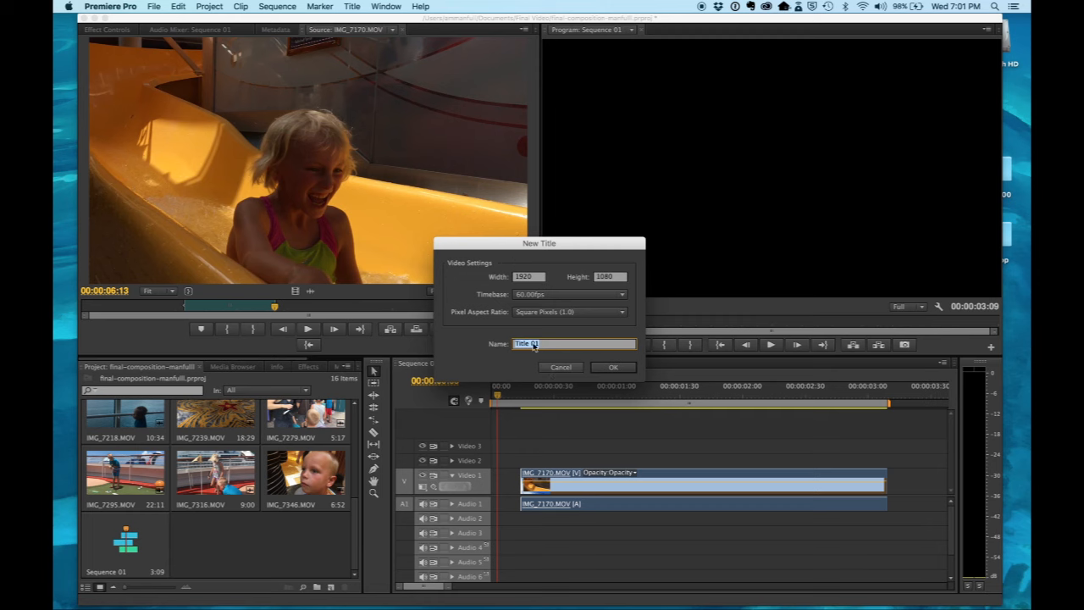
click(609, 368)
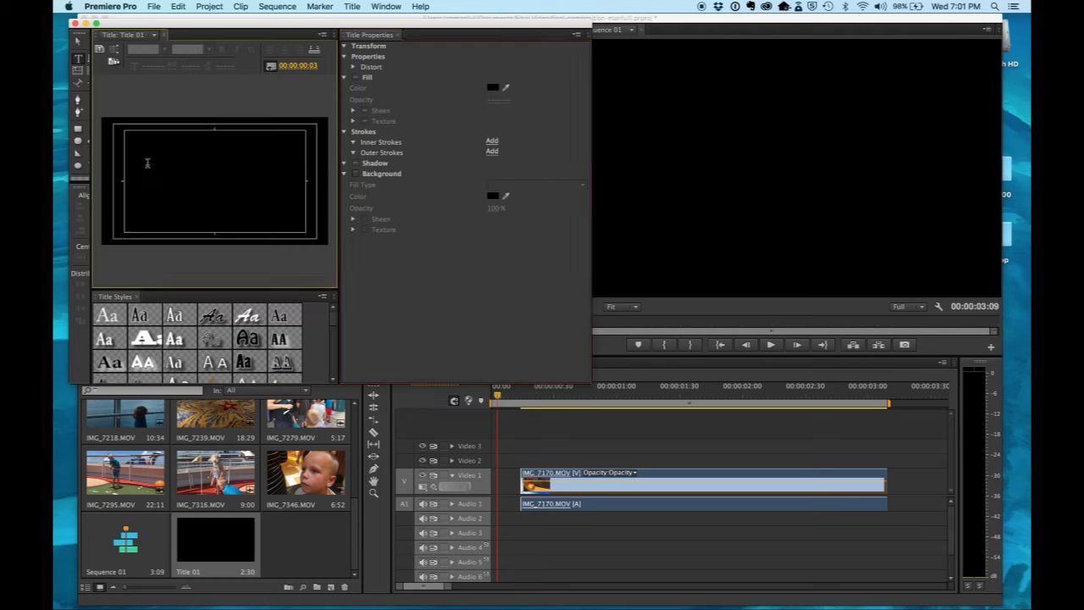
Step: Enter the text "Medium Shot" on two lines in the title, fixing the misspelled first word
click(147, 163)
text(Mediaum)
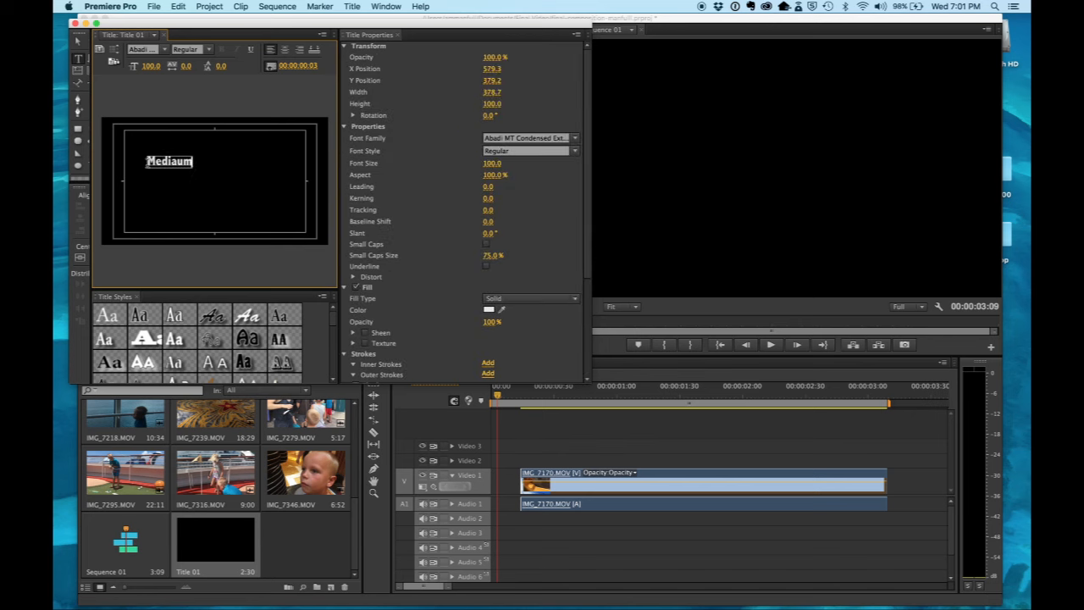
key(BackSpace)
key(BackSpace)
key(BackSpace)
text(um Shot)
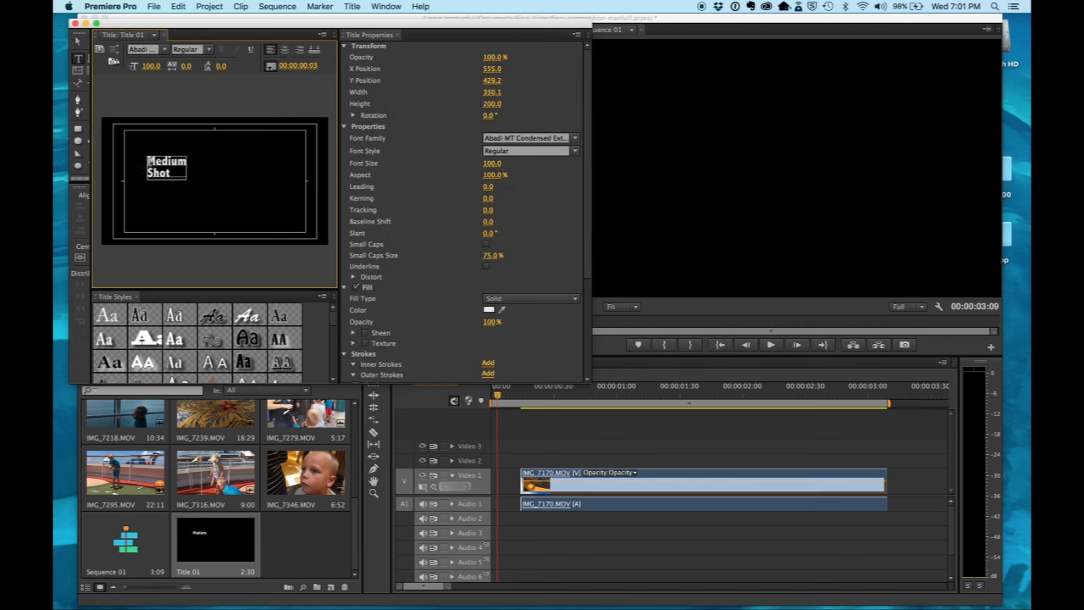
Step: Set the font size of the whole "Medium Shot" text to 222
key(super+a)
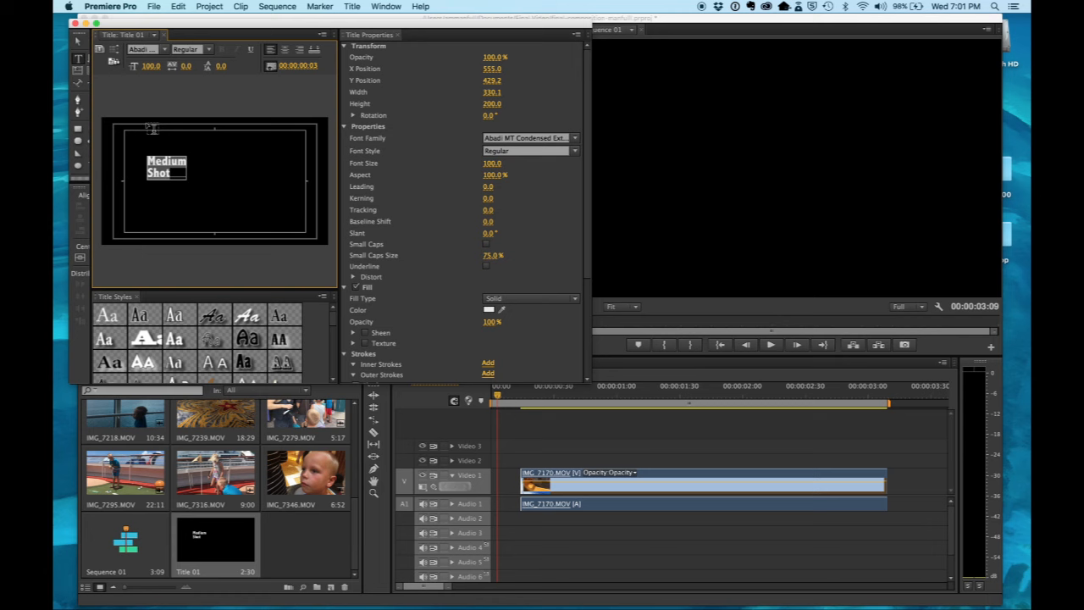
click(151, 66)
click(153, 66)
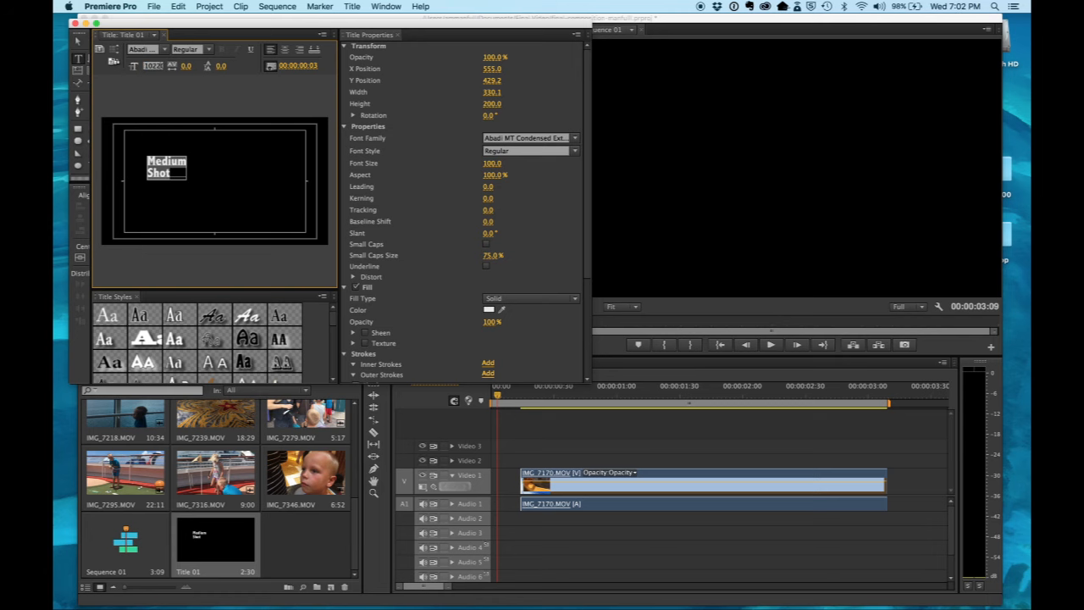
key(super+a)
text(222)
key(Return)
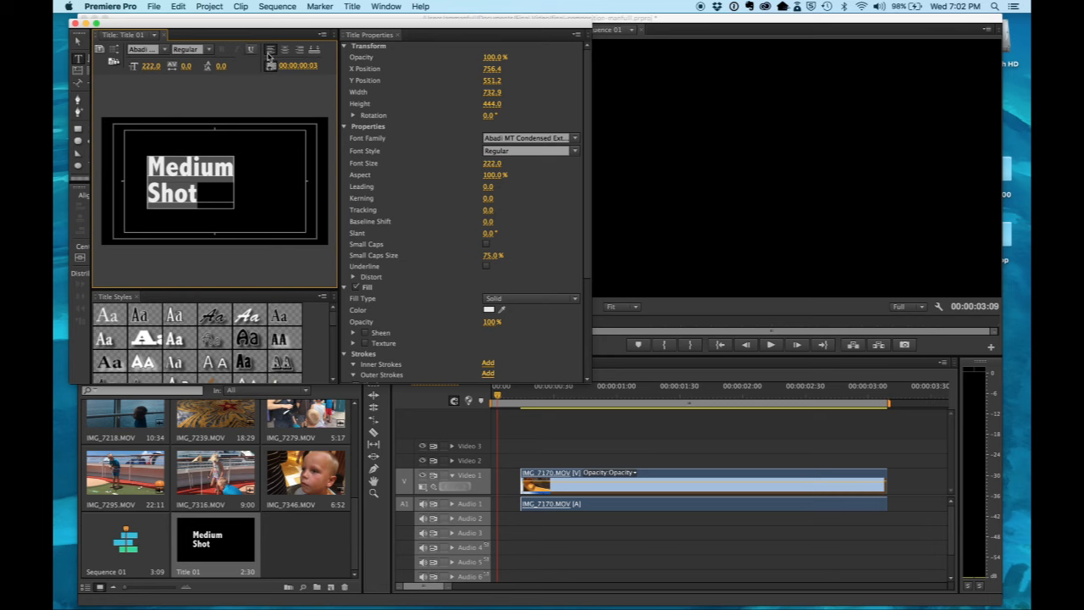
Step: Centre-align the "Medium Shot" text, move it to the middle of the frame, and close the title editor
click(285, 49)
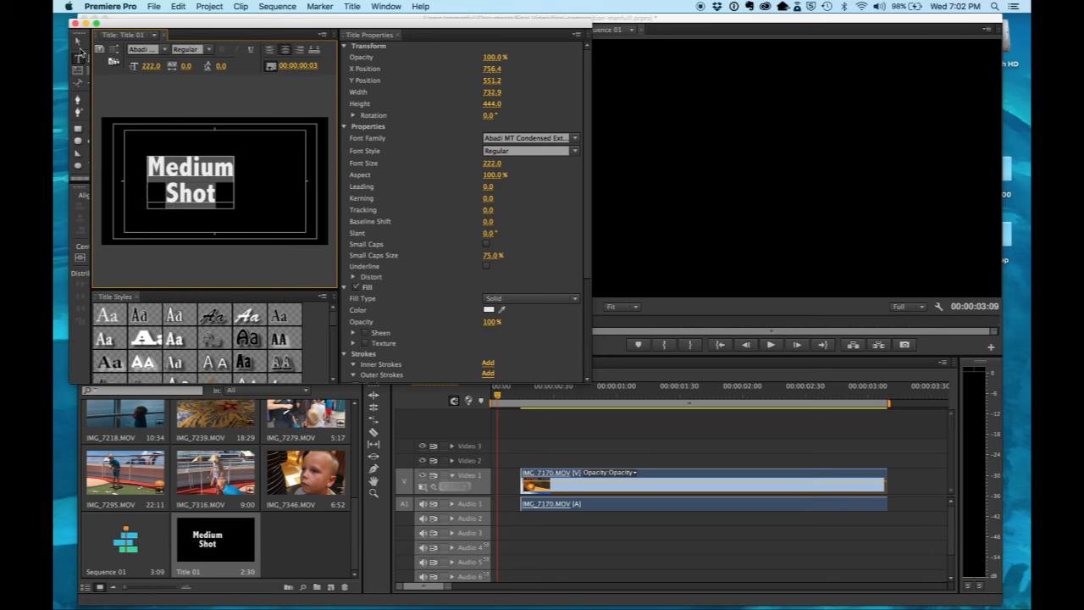
click(78, 41)
drag(186, 189, 206, 192)
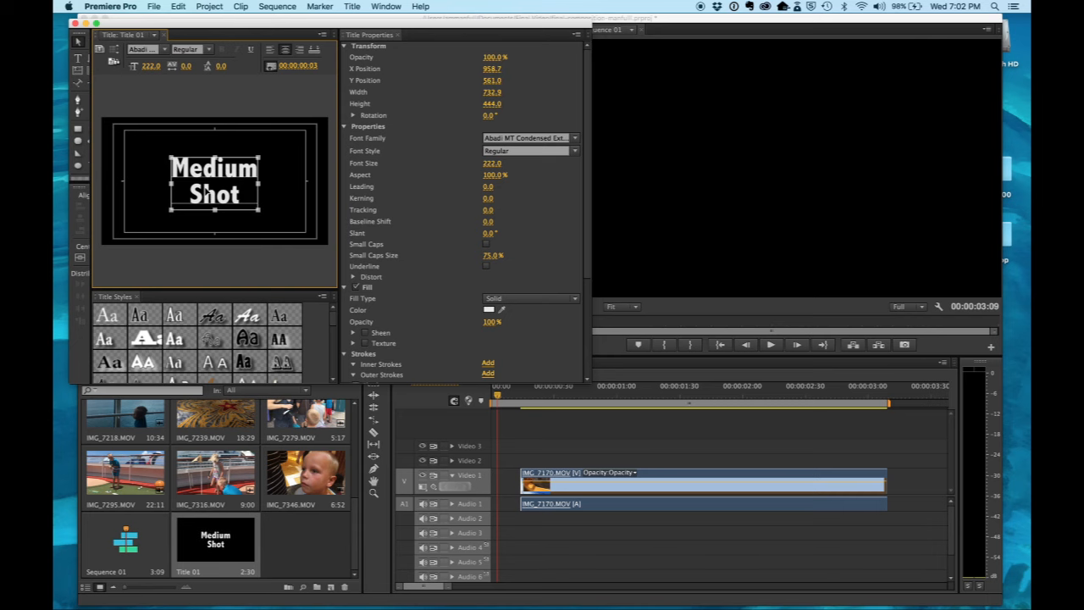
click(75, 24)
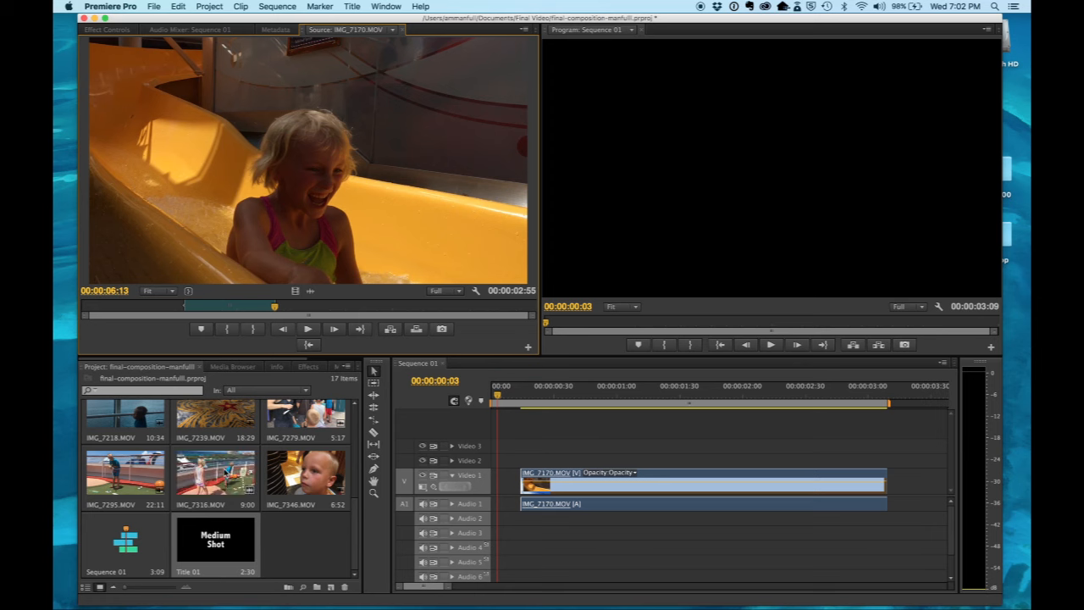
Step: Place Title 01 at the start of Video 2 and trim its end to about 00:00:01:30
scroll(225, 471, up, 5)
scroll(226, 472, down, 5)
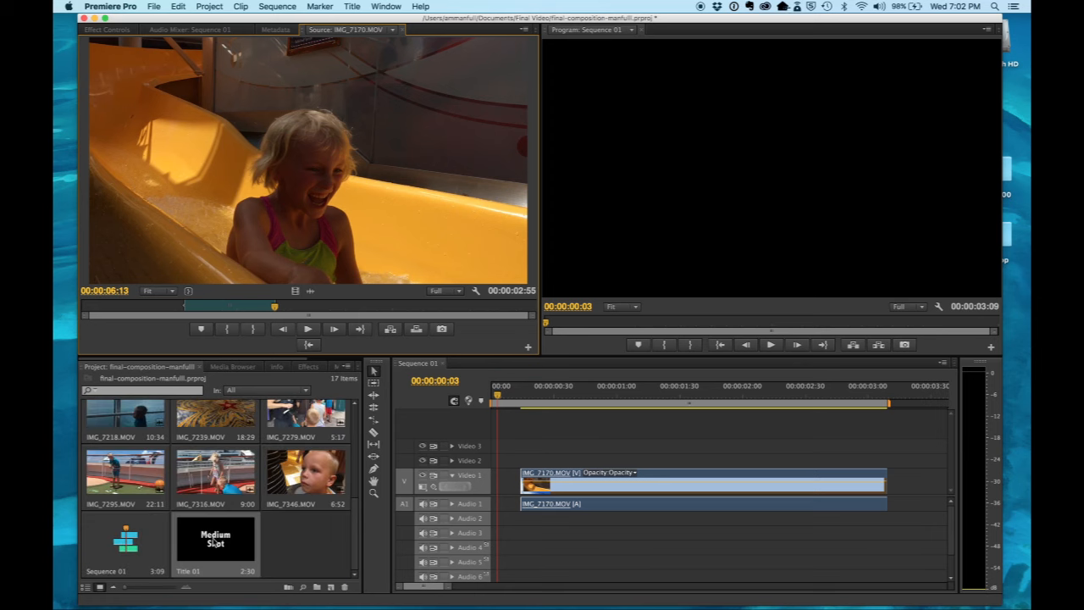
drag(215, 542, 490, 465)
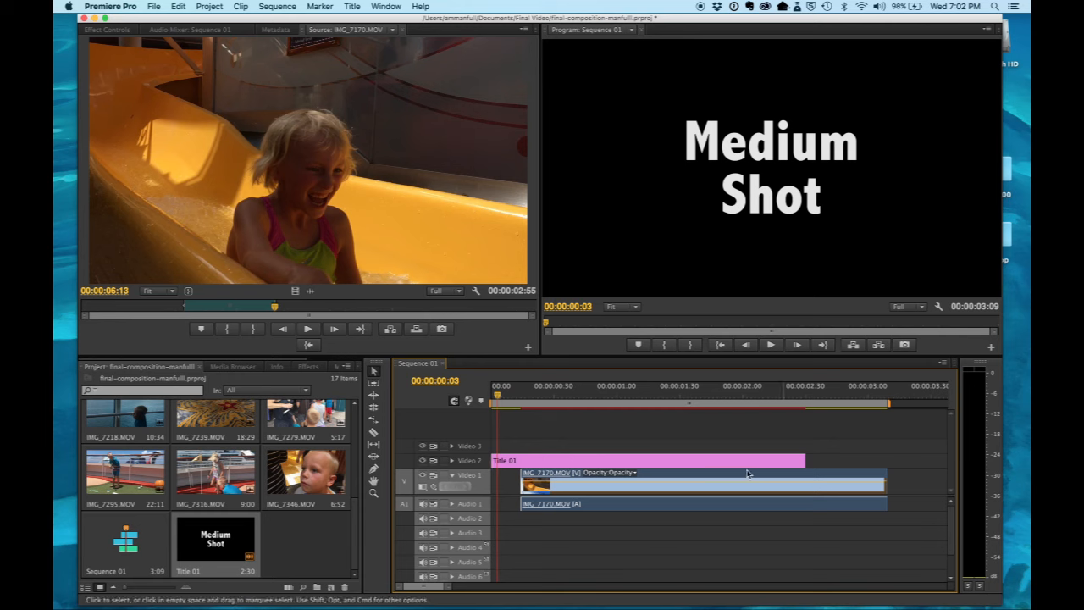
drag(801, 460, 679, 455)
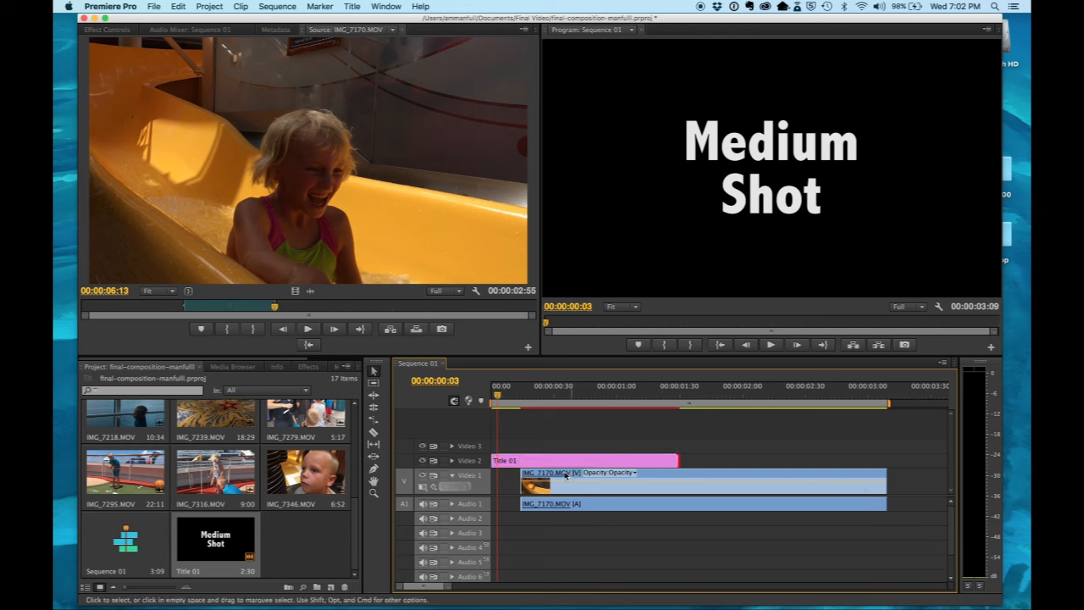
Step: Move the IMG_7170.MOV clip so it begins where Title 01 ends, and move the title down to Video 1 directly before it
drag(565, 475, 726, 479)
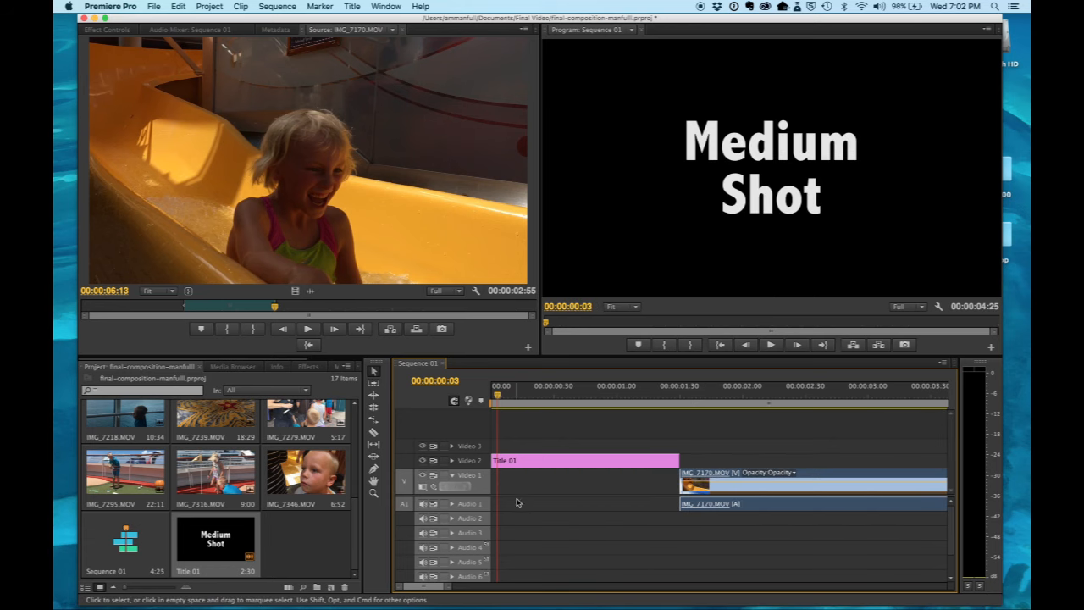
drag(524, 464, 525, 476)
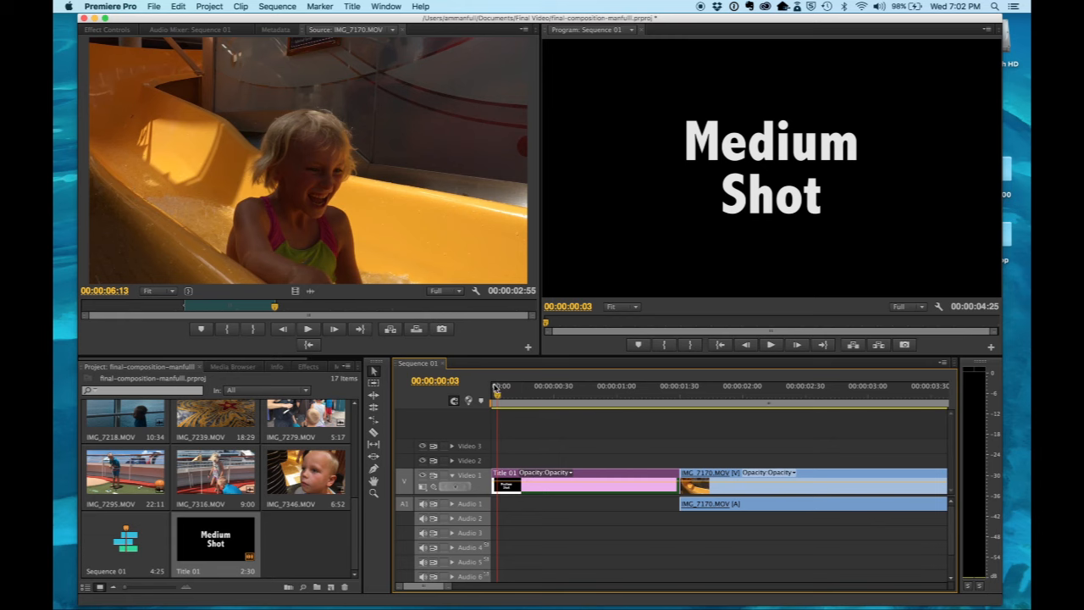
Step: Play the sequence from its start through the cut from the title to the IMG_7170.MOV clip
drag(497, 394, 493, 396)
key(space)
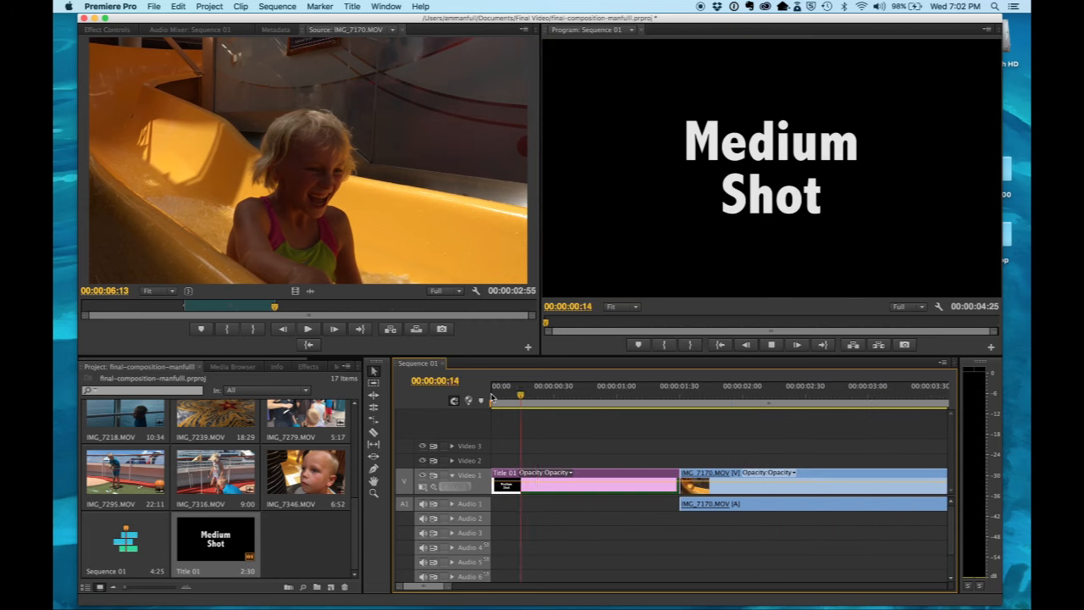
key(space)
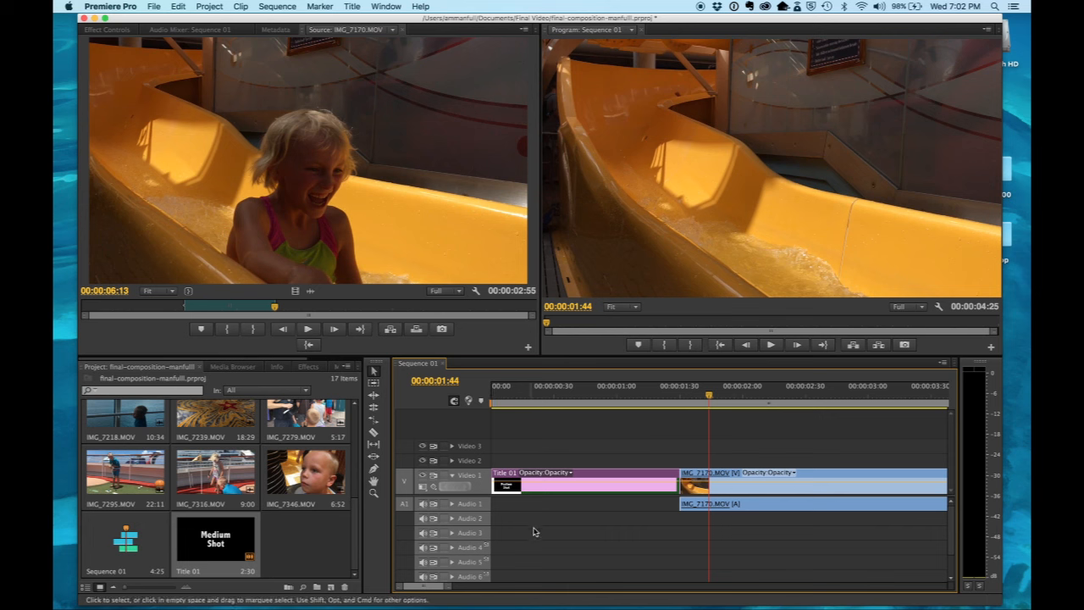
Step: Review IMG_7171.MOV to its end and place its marked portion on Video 1, about 2 seconds after the end of IMG_7170.MOV
drag(448, 585, 514, 588)
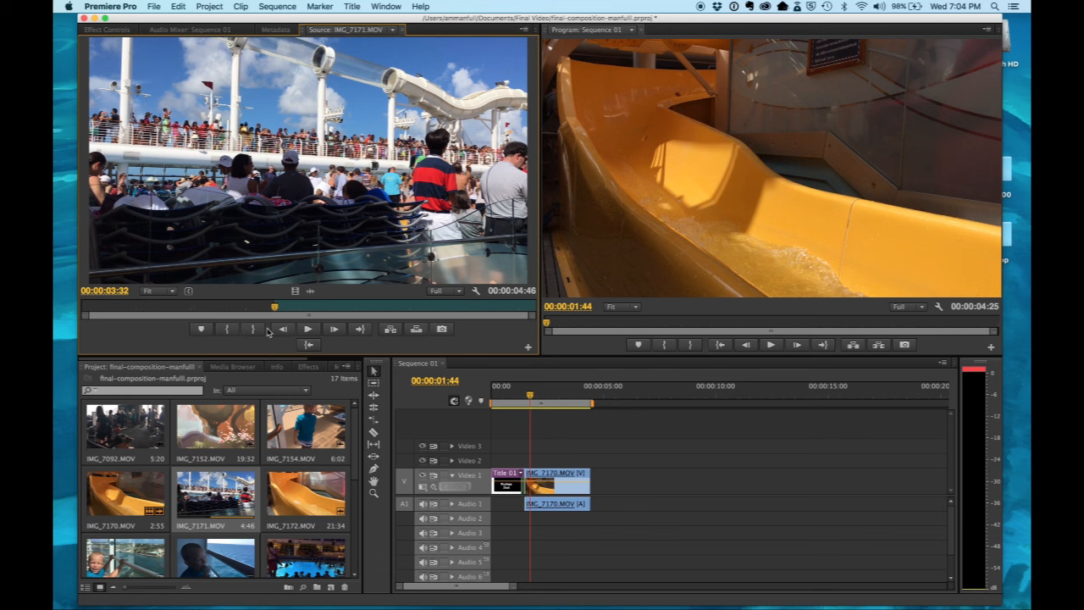
drag(276, 308, 536, 307)
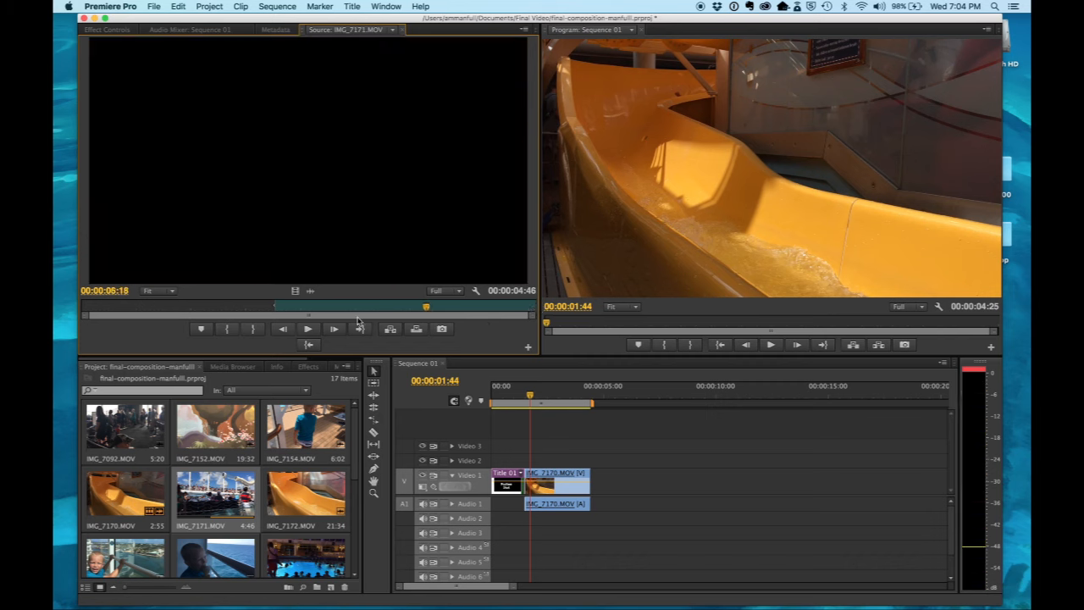
drag(341, 264, 643, 479)
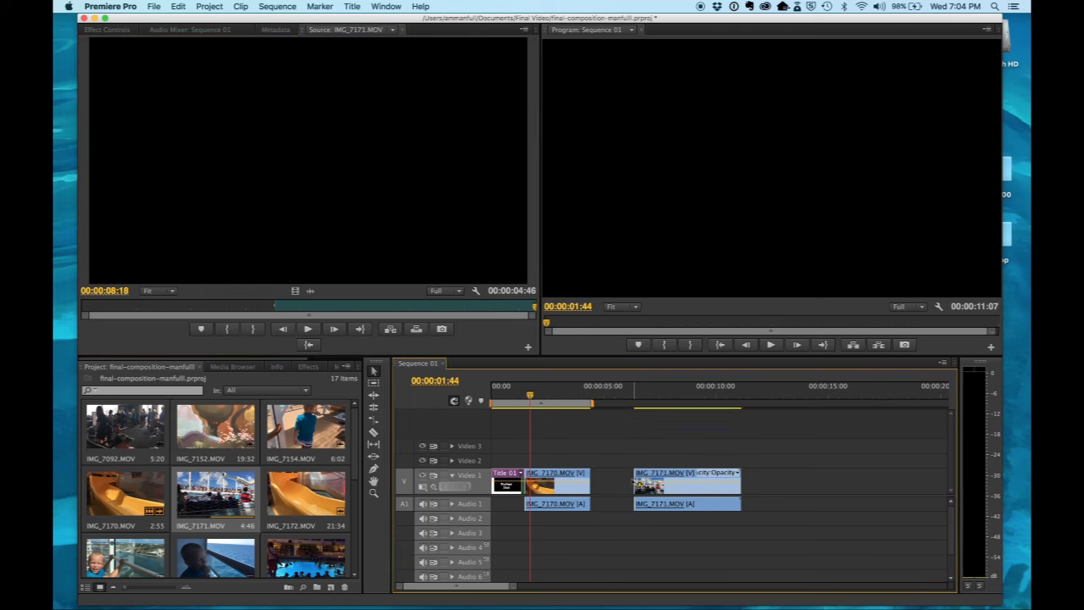
Step: Position the playhead at 00:00:05:05 in the gap between the two clips and create a new default still title named Title 02
click(585, 395)
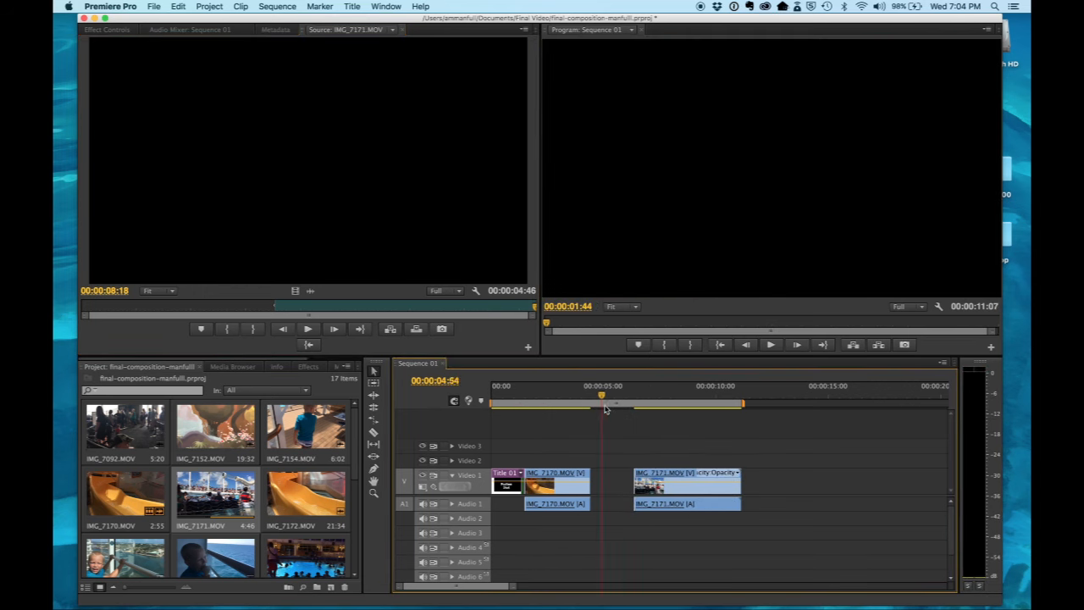
click(605, 407)
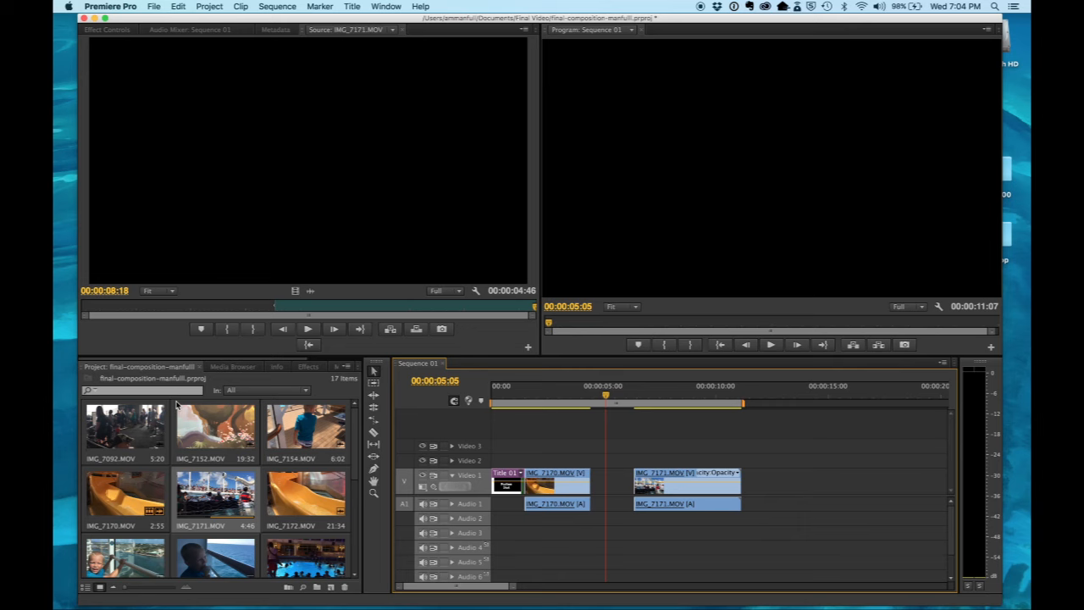
click(355, 10)
mouse_move(364, 22)
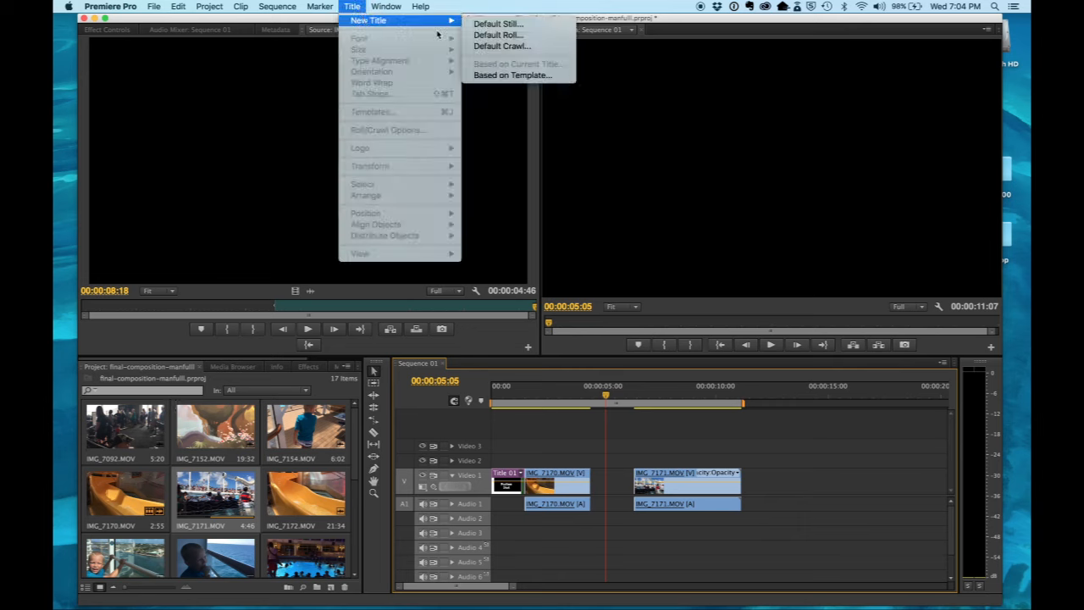
click(484, 25)
click(613, 366)
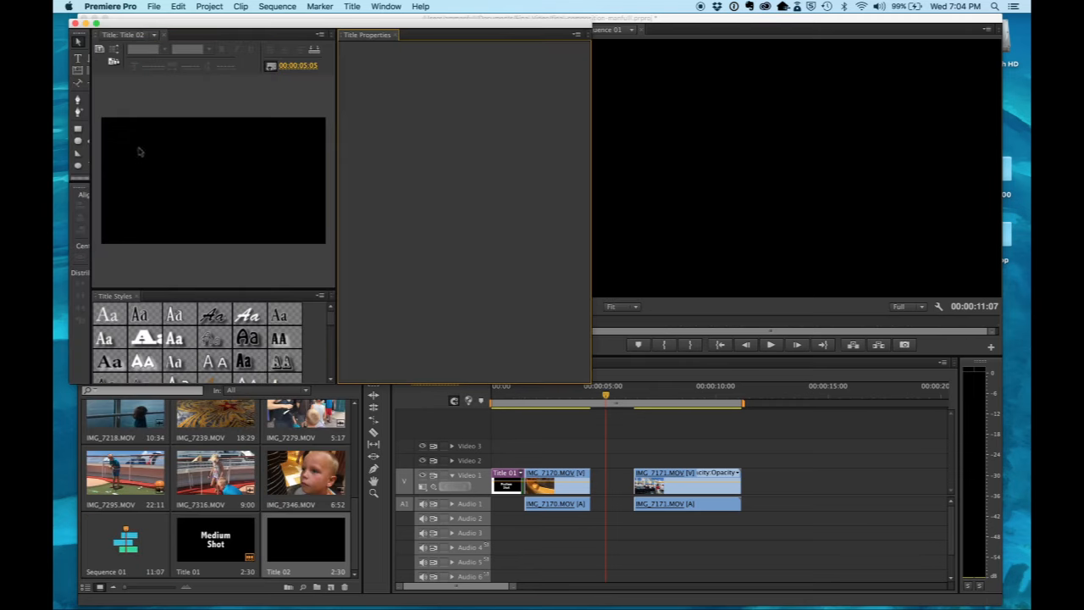
Step: Enter the text "Pan Shot" on two lines in Title 02
click(77, 58)
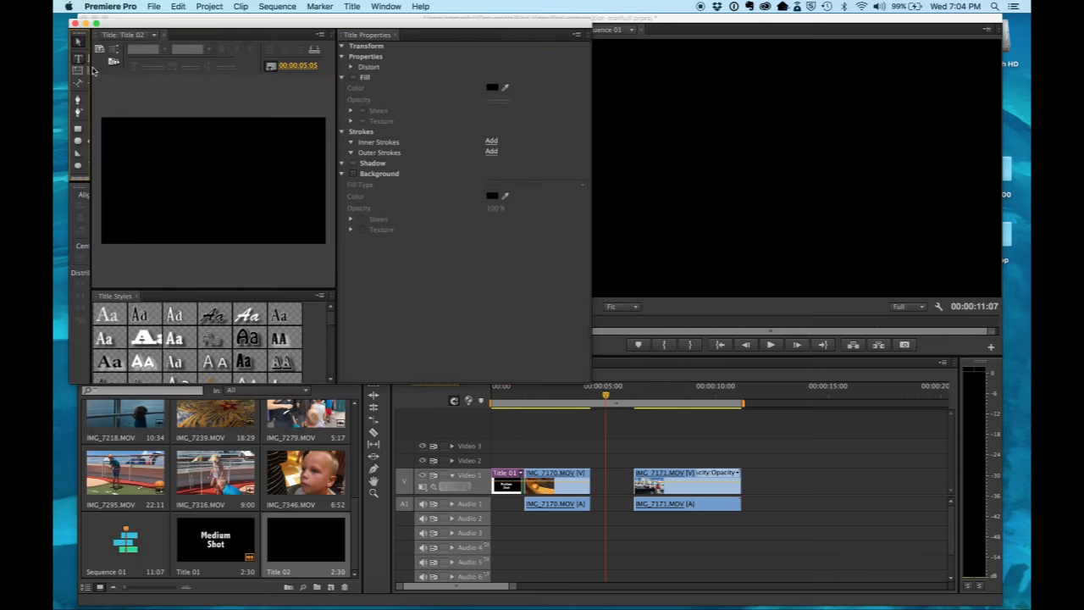
click(163, 159)
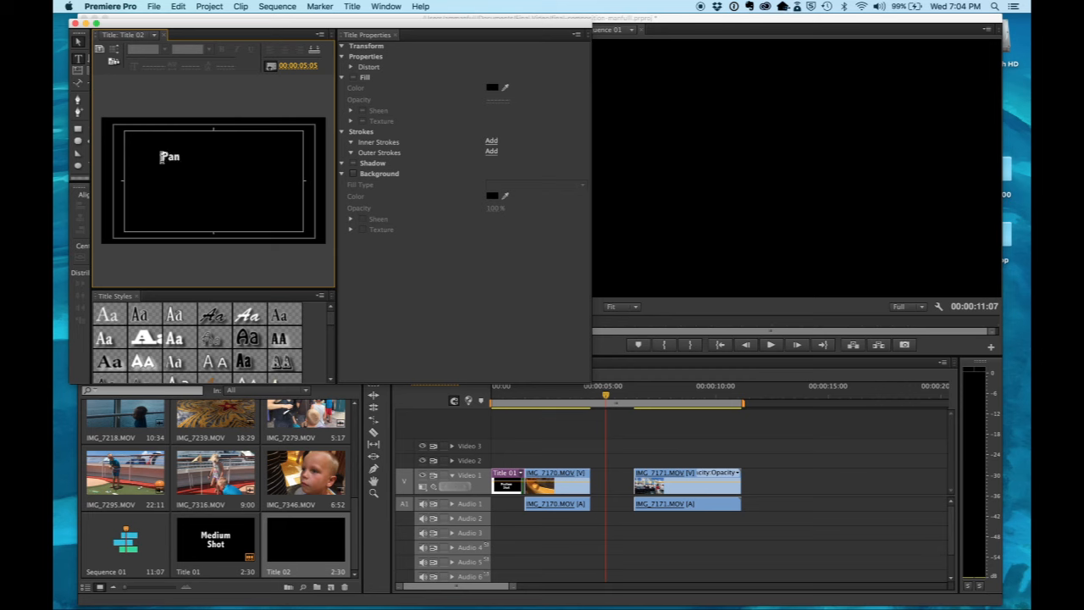
text(Pan)
key(Return)
text(Shot)
Step: Set the font size of the "Pan Shot" text to 222 and centre-align it
double_click(163, 157)
click(151, 66)
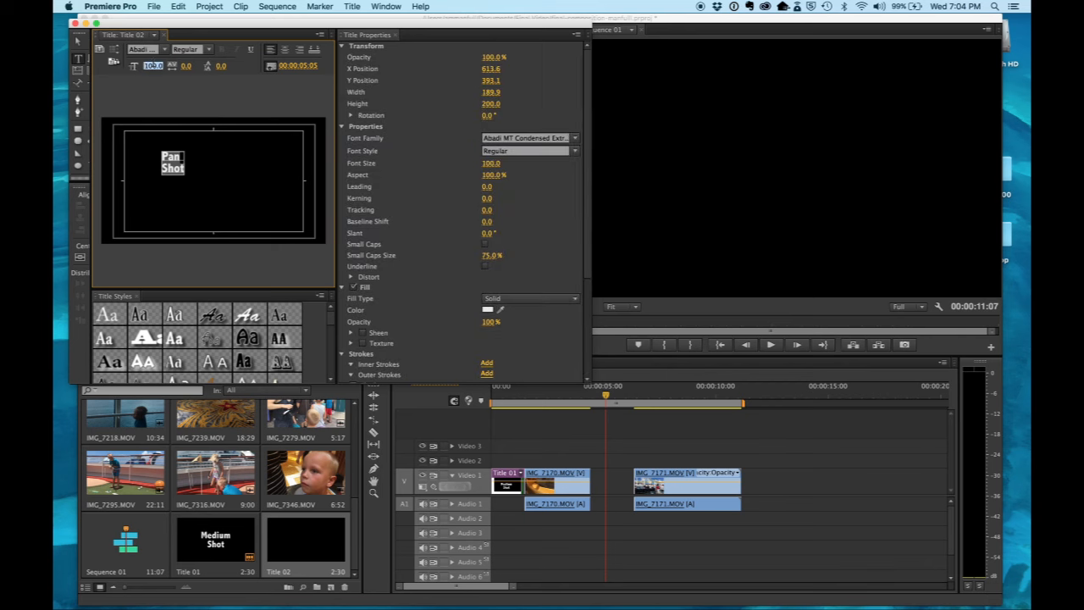
key(Return)
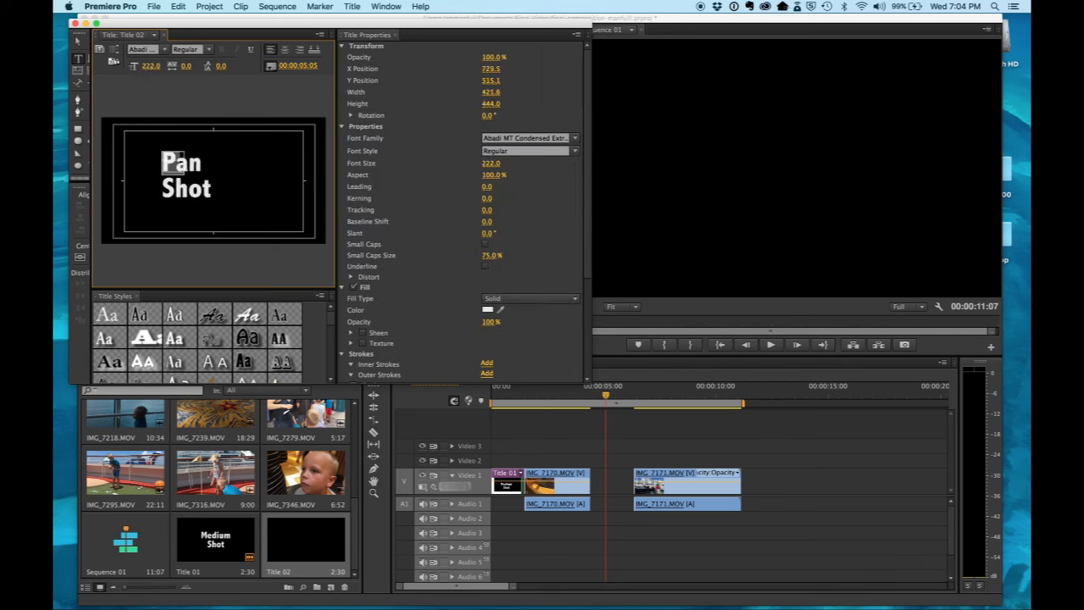
click(283, 50)
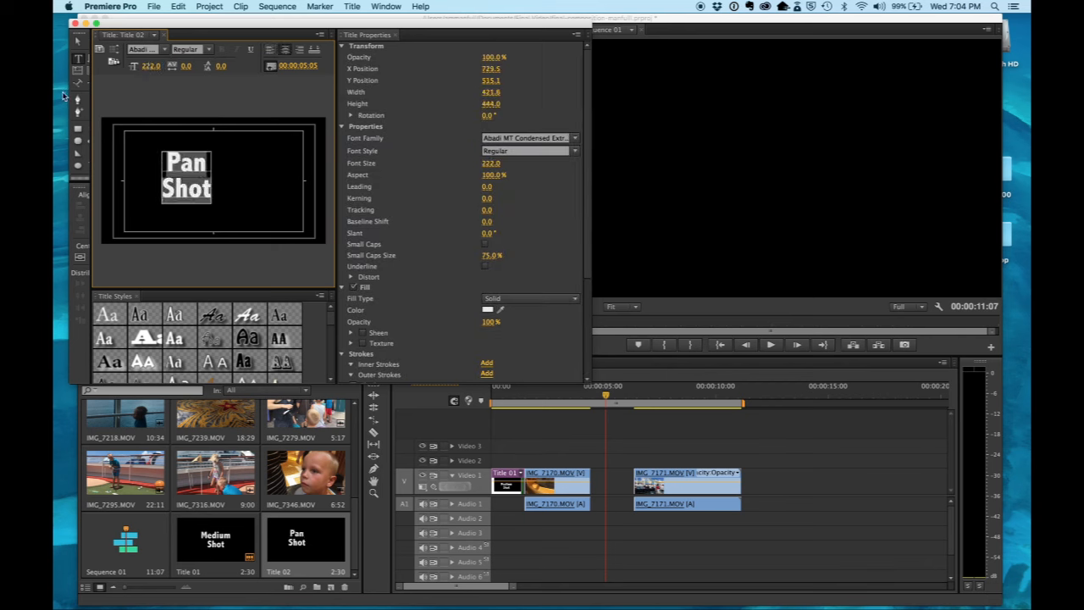
click(78, 43)
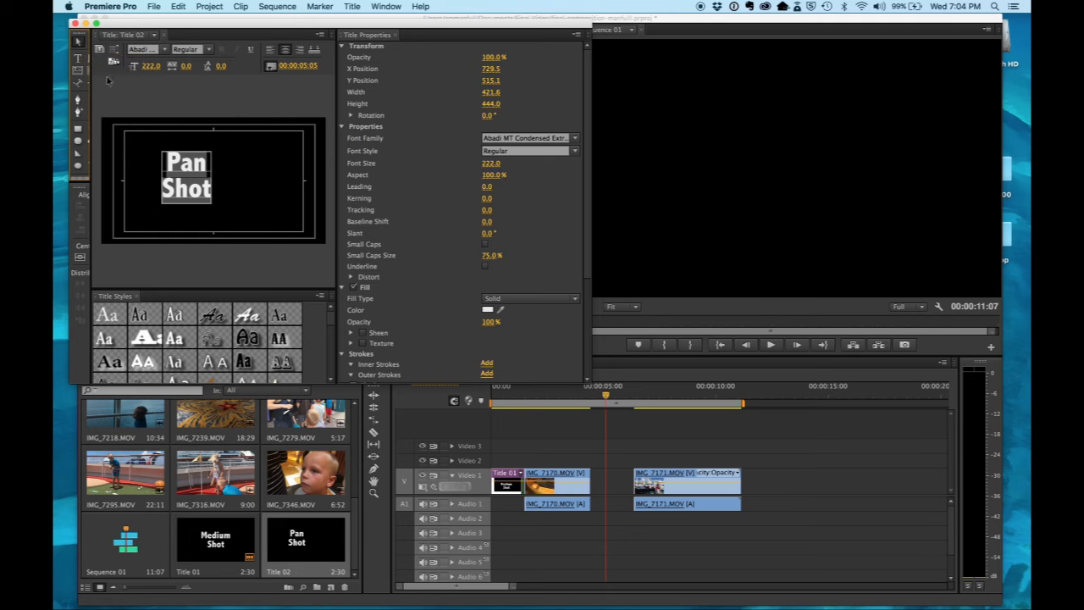
Step: Move the "Pan Shot" text to about the centre of the frame and close the title editor
drag(186, 175, 212, 177)
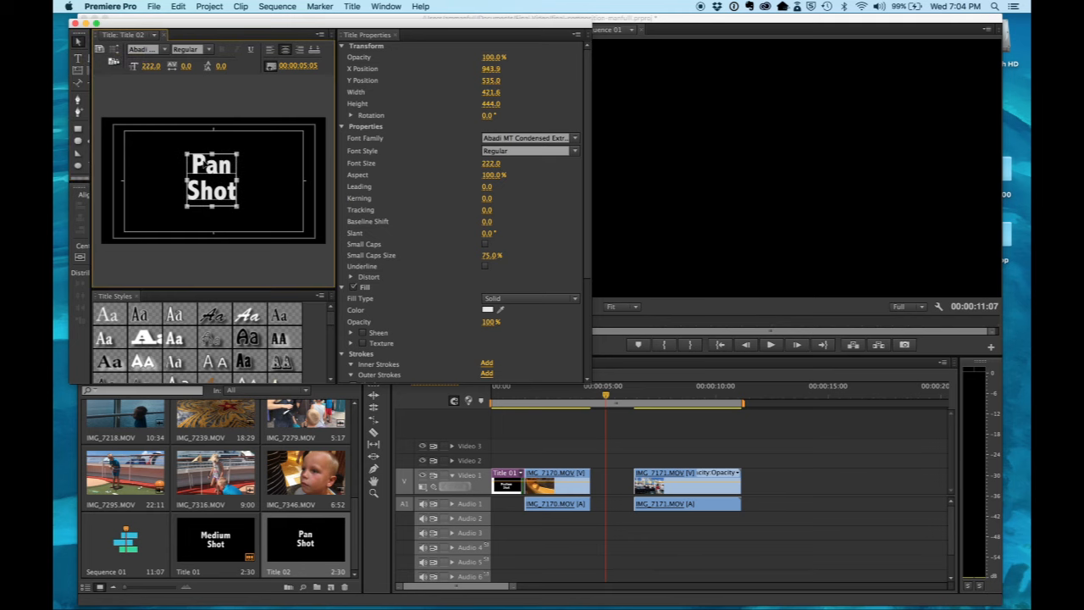
click(75, 23)
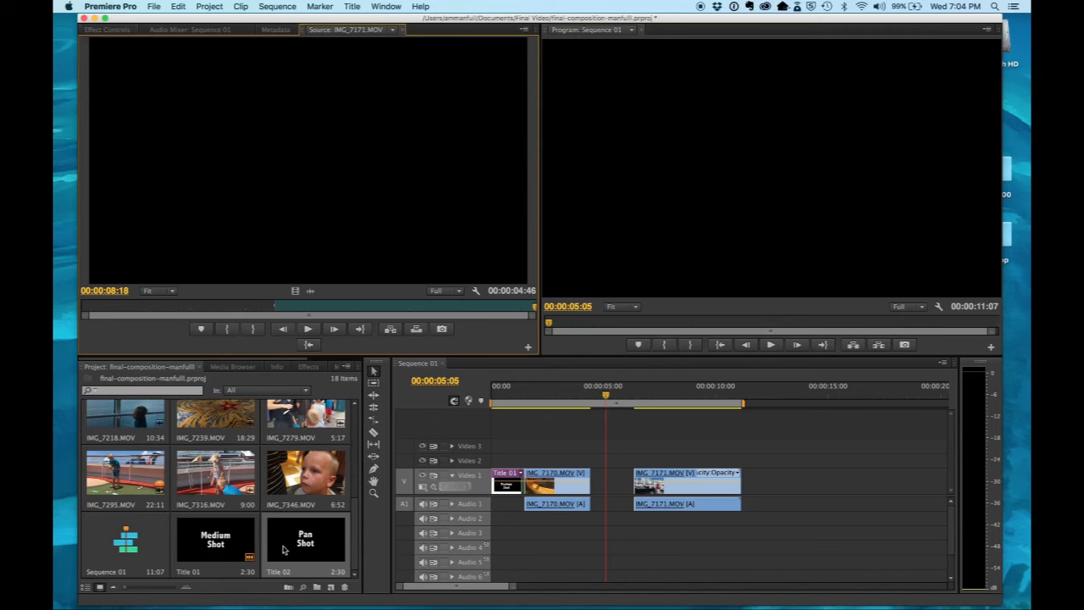
Step: Place Title 02 on Video 1 after IMG_7170.MOV, about 2 seconds long, with IMG_7171.MOV directly following it
drag(302, 545, 595, 464)
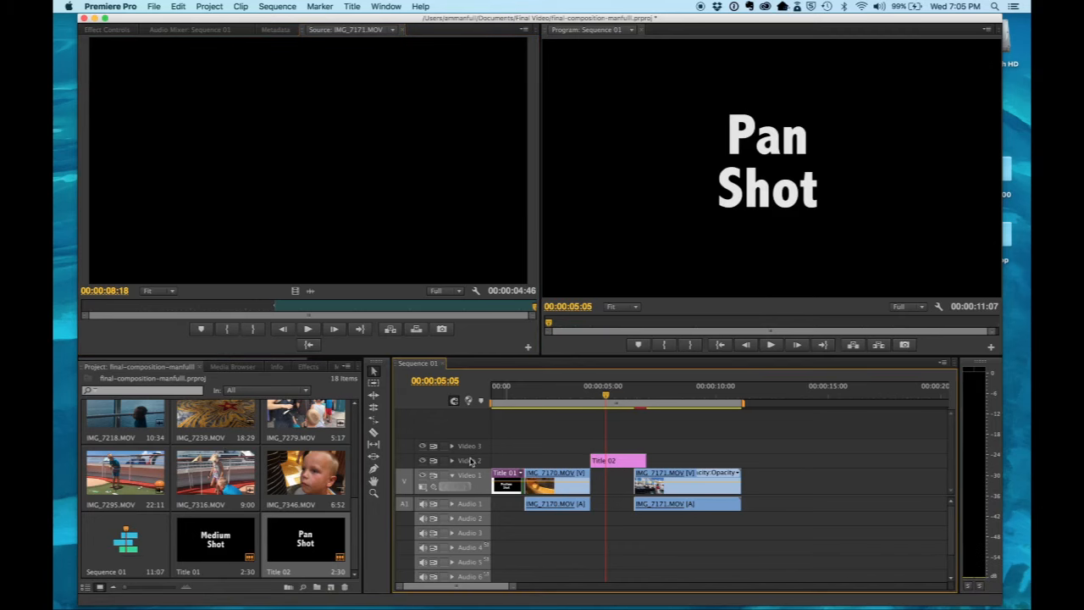
mouse_move(662, 474)
mouse_down()
mouse_move(674, 474)
mouse_move(635, 461)
mouse_move(613, 468)
mouse_move(618, 479)
mouse_move(664, 480)
mouse_move(653, 478)
mouse_up()
click(628, 464)
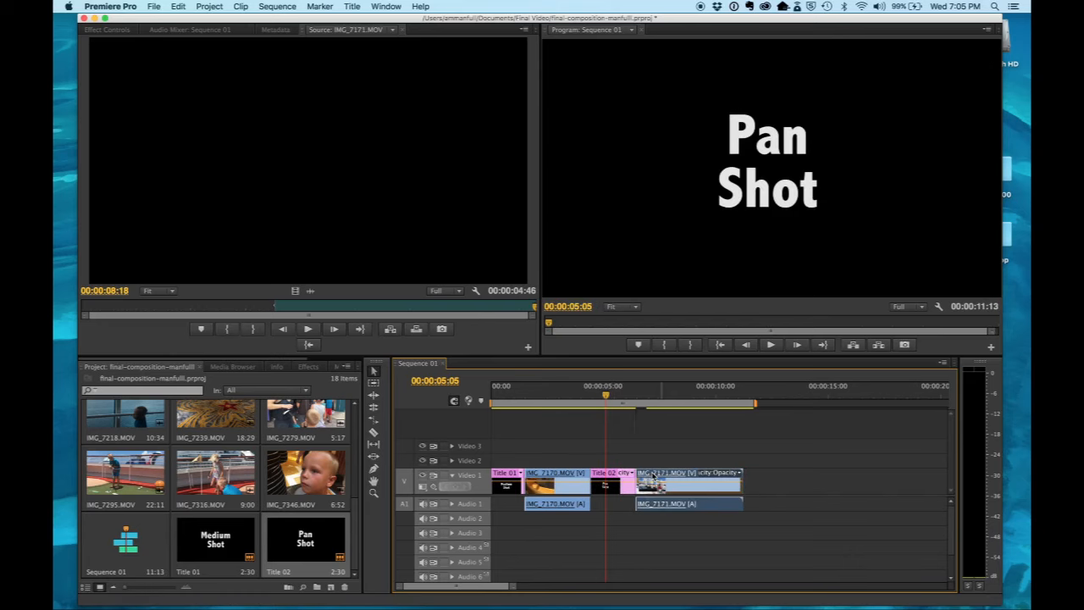
Step: Play the sequence from 00:00:00:00 to review the titles and clips
drag(588, 397, 481, 400)
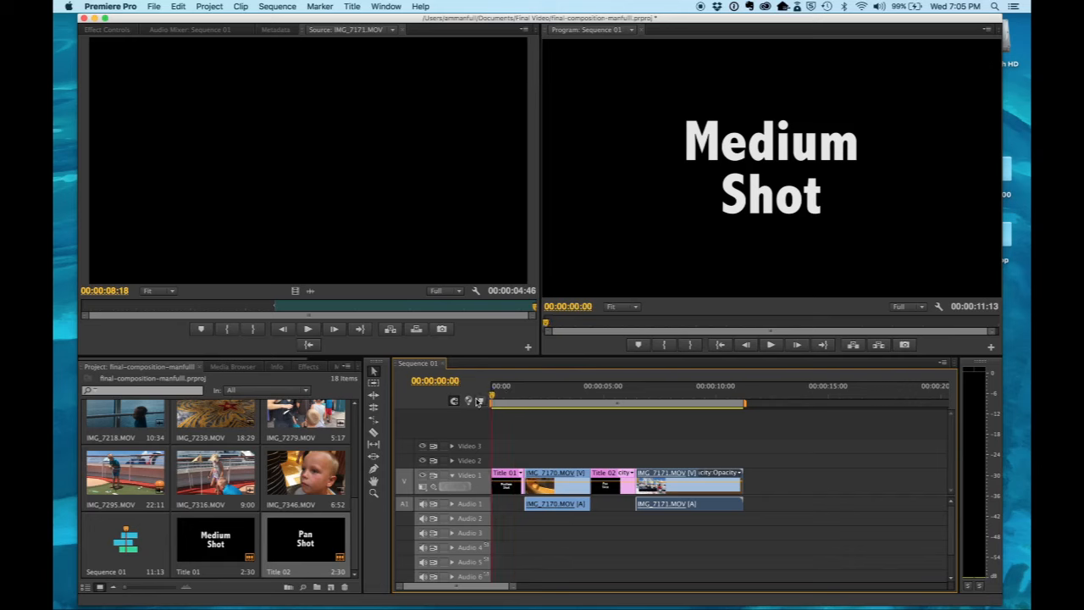
key(space)
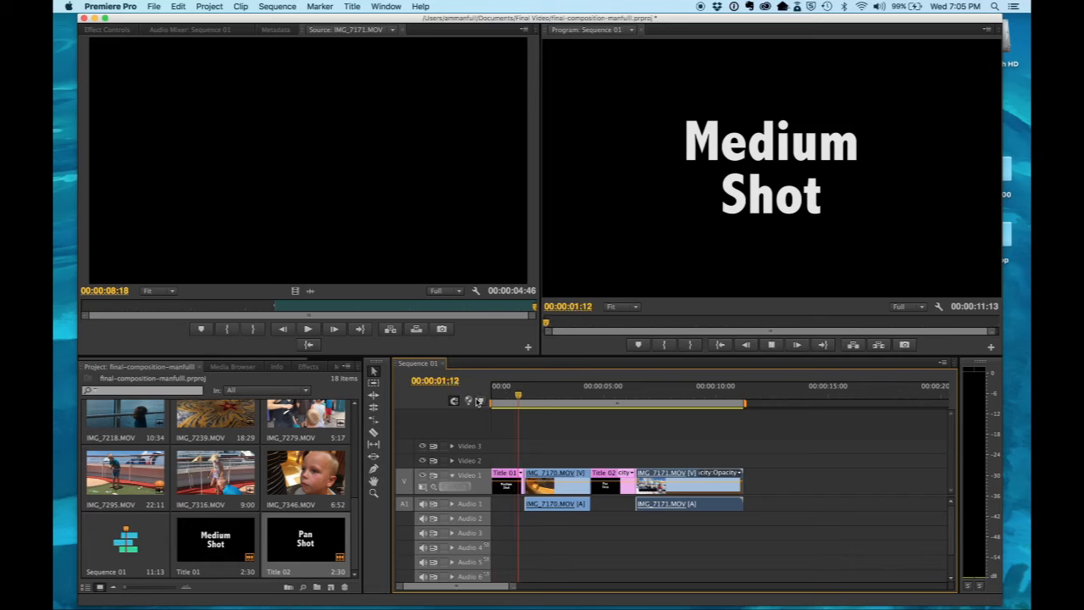